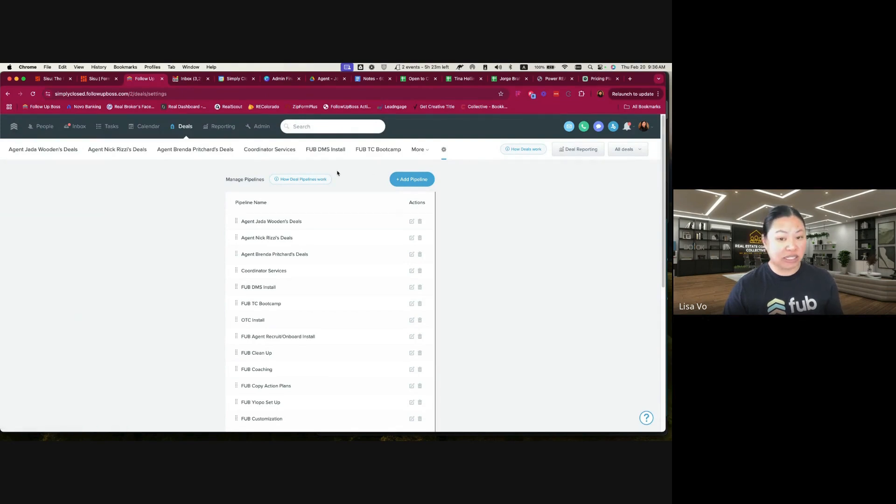
Browse the existing deal pipelines, including FUB TC Bootcamp, and review the full pipeline list in the deal settings
click(263, 151)
click(325, 149)
click(378, 149)
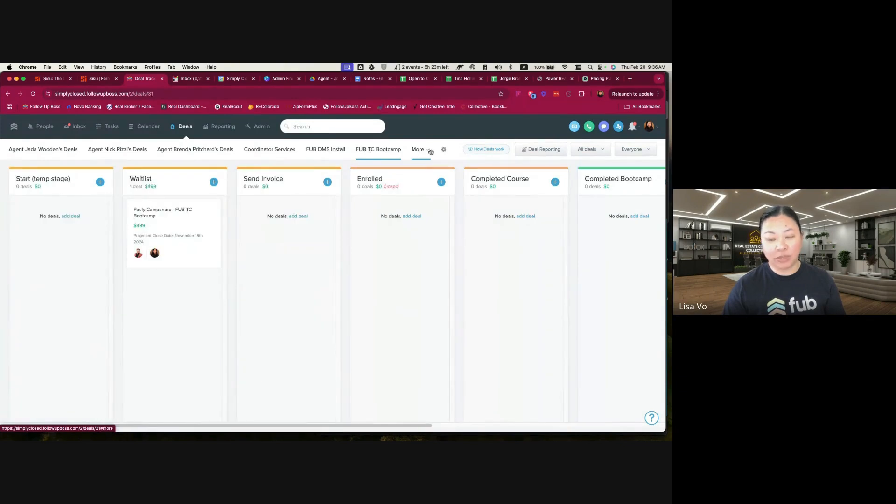
click(418, 150)
scroll(382, 289, down, 3)
click(444, 150)
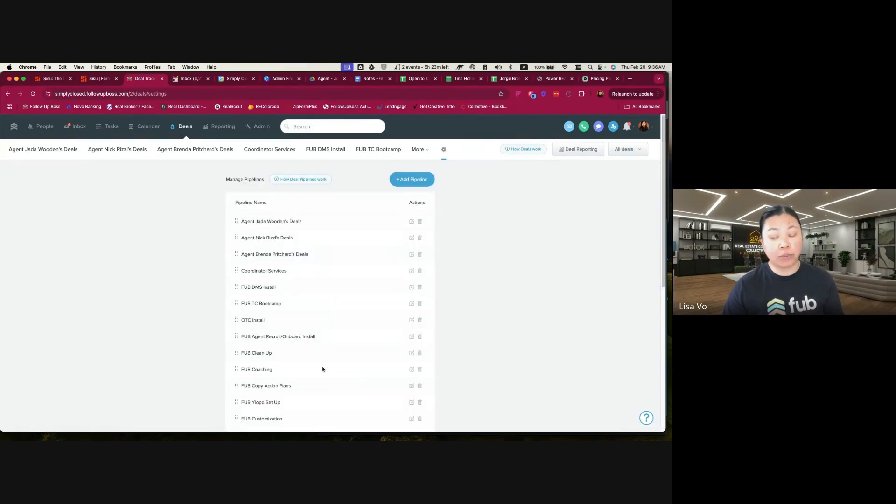
scroll(321, 368, down, 5)
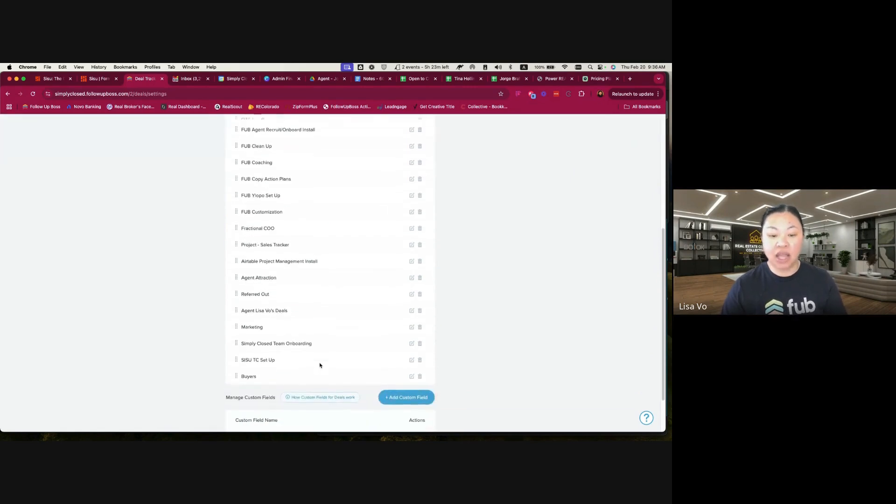
scroll(320, 365, up, 3)
scroll(320, 365, up, 2)
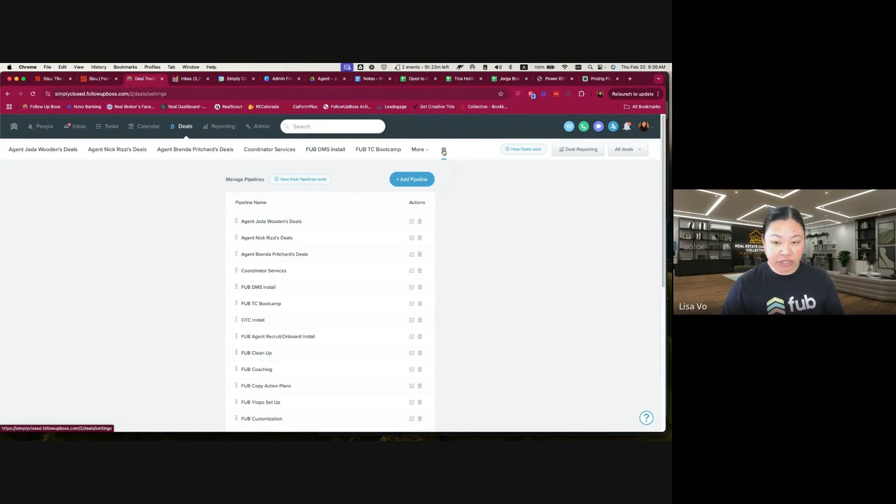
Create a new deal pipeline named "DEMO Outbound Referral Tracking"
click(408, 182)
text(DEMO)
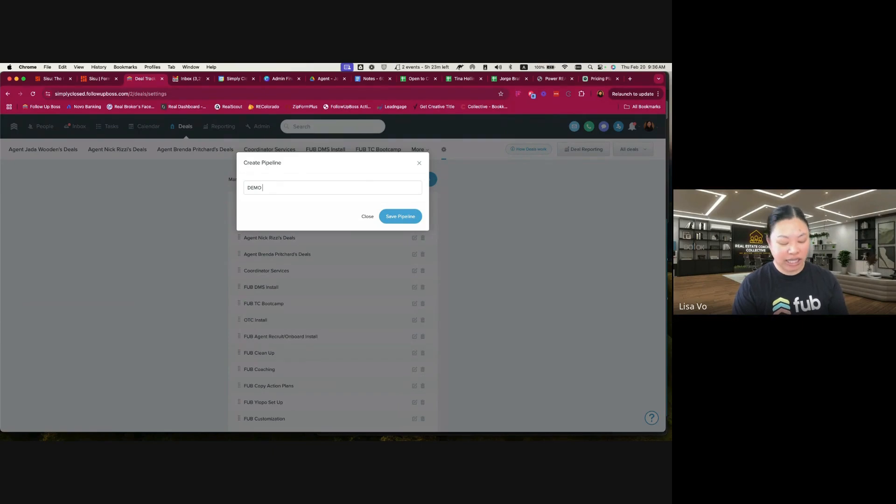
text( Outbou)
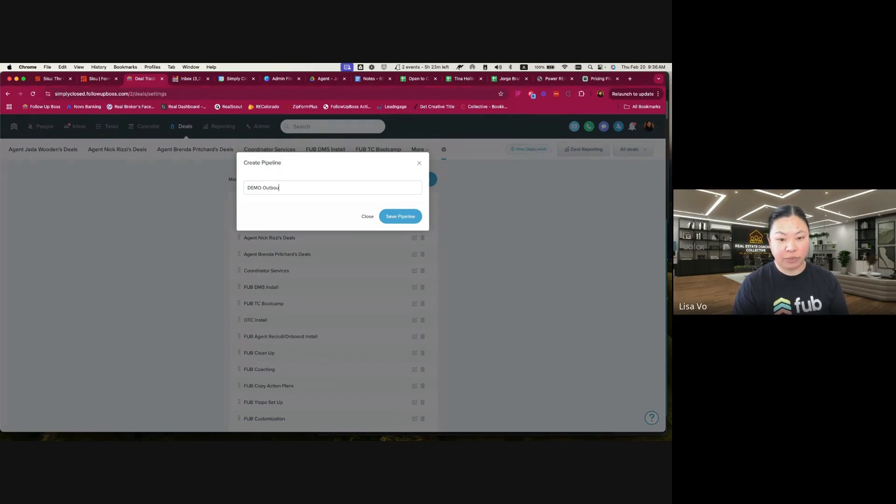
text(nd Referral T)
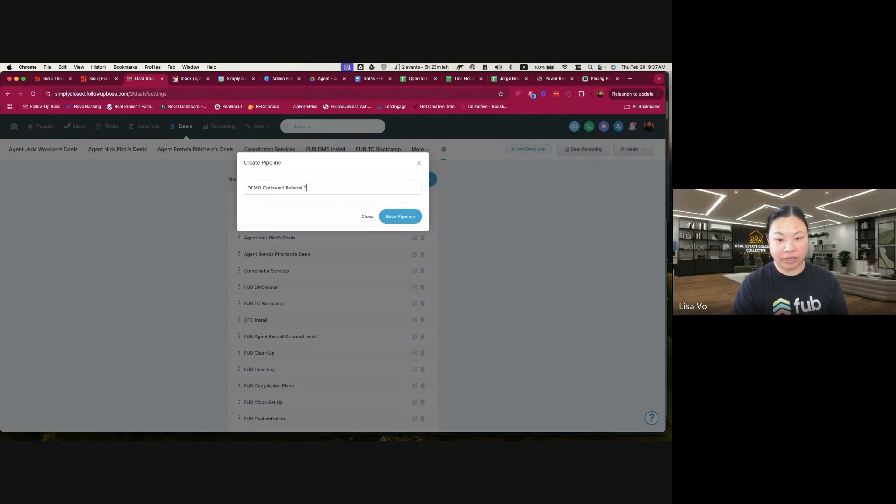
text(racking)
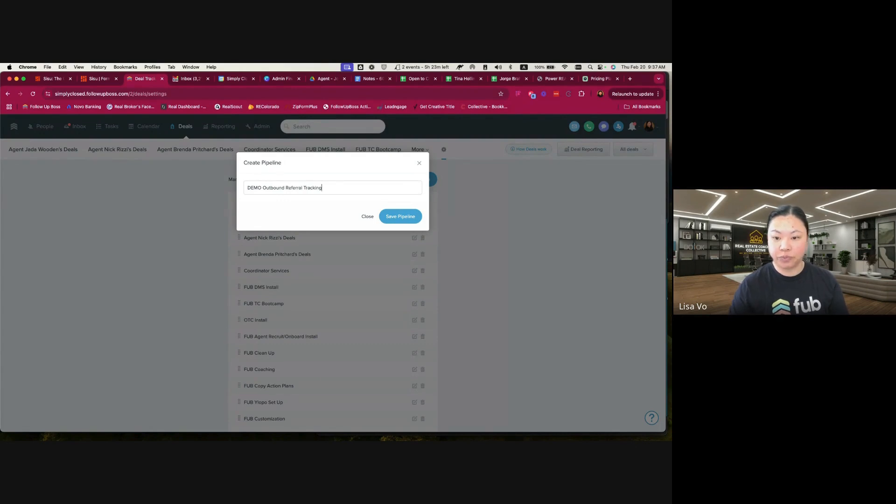
click(397, 220)
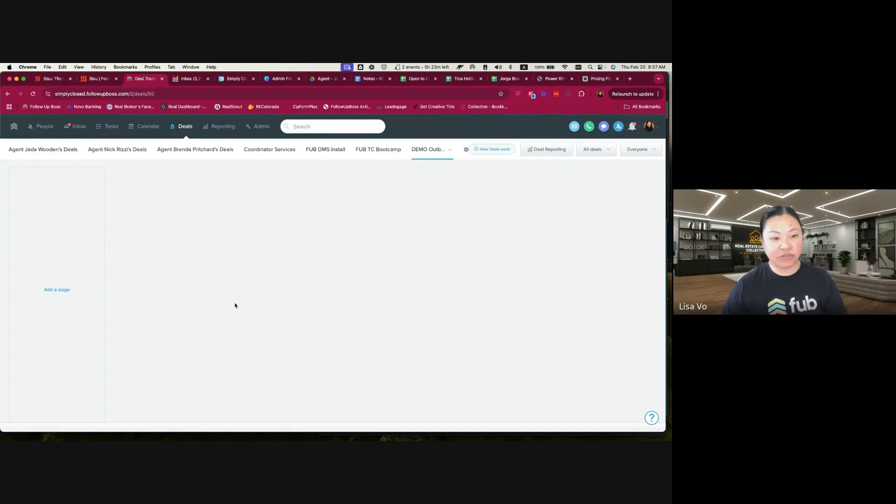
Add a first stage named "Referred Out (Connected)" to the new pipeline, keeping the default amber colour
click(57, 290)
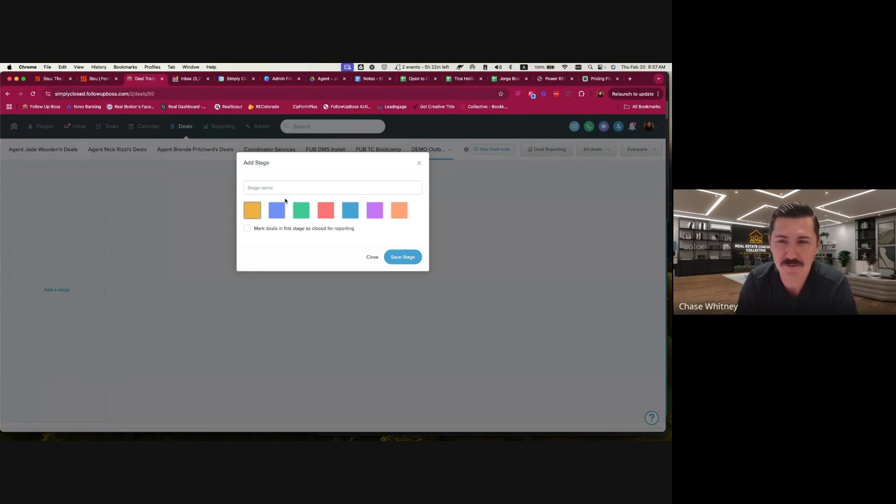
text(Referred O)
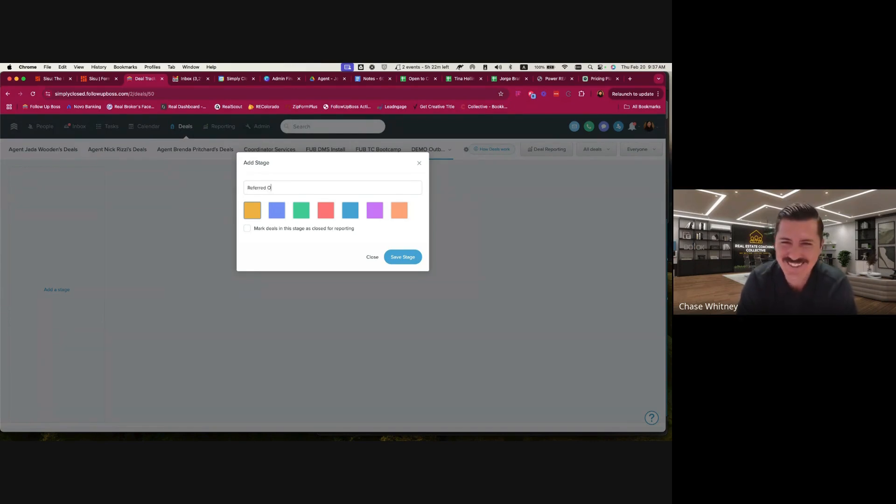
text(ut (Con)
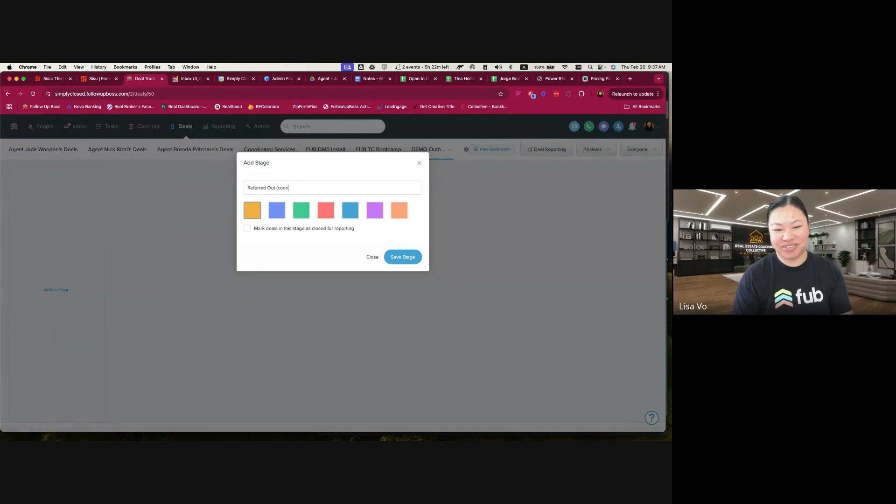
text(nected)
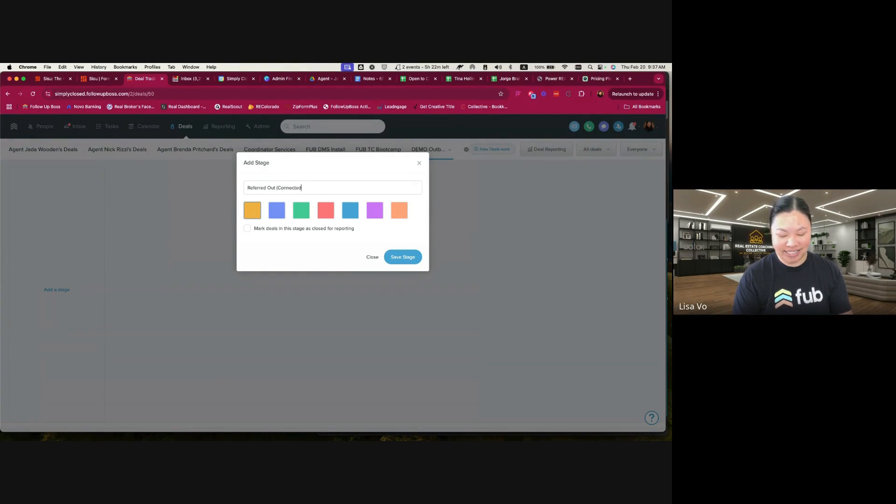
text())
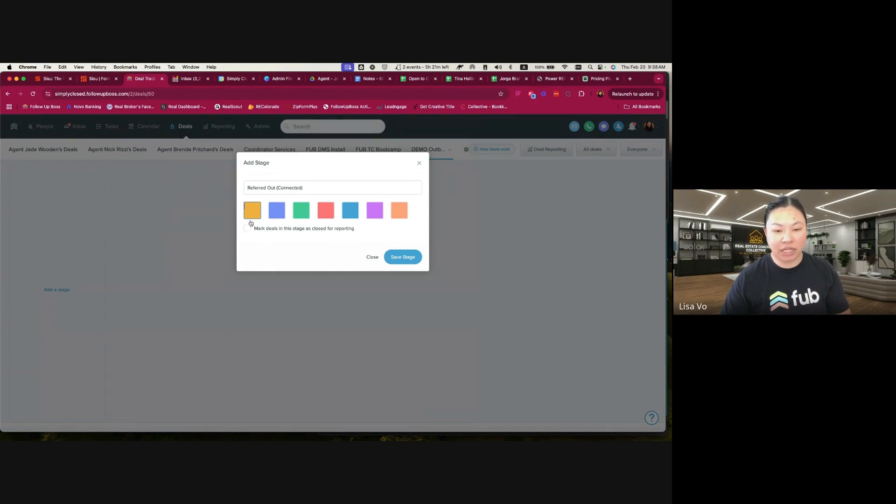
click(402, 258)
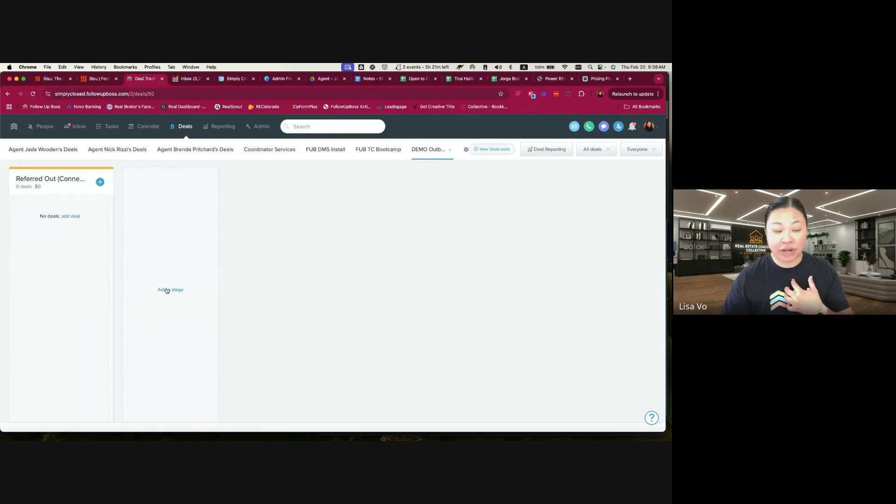
Add a second stage named "Weekly Follow Up" in the default amber colour
click(168, 290)
click(291, 186)
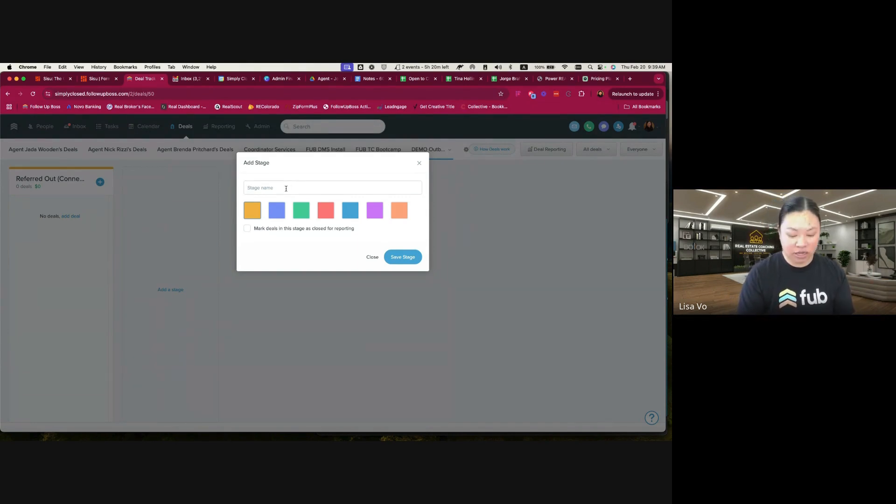
text(W)
key(BackSpace)
text(Weekly Chec)
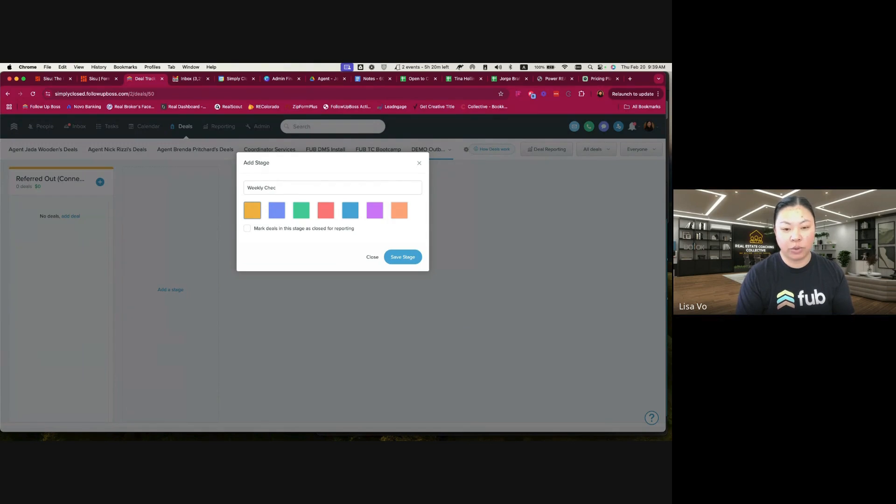
text(Up)
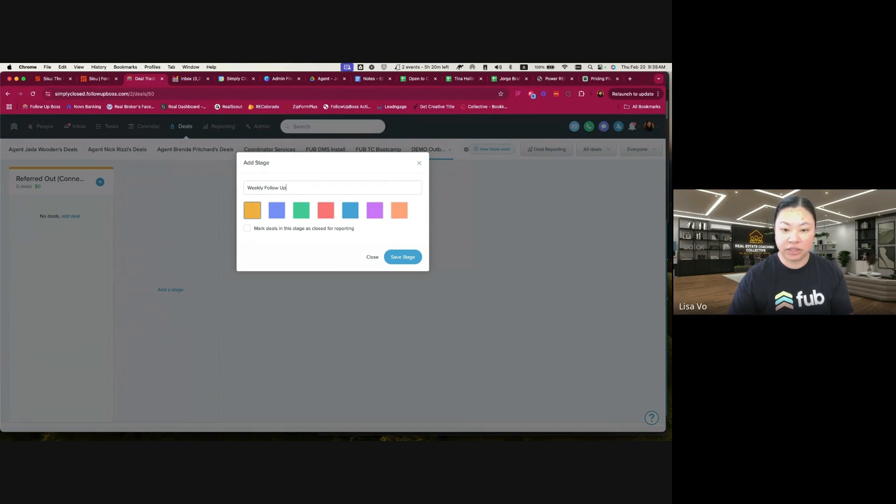
click(420, 259)
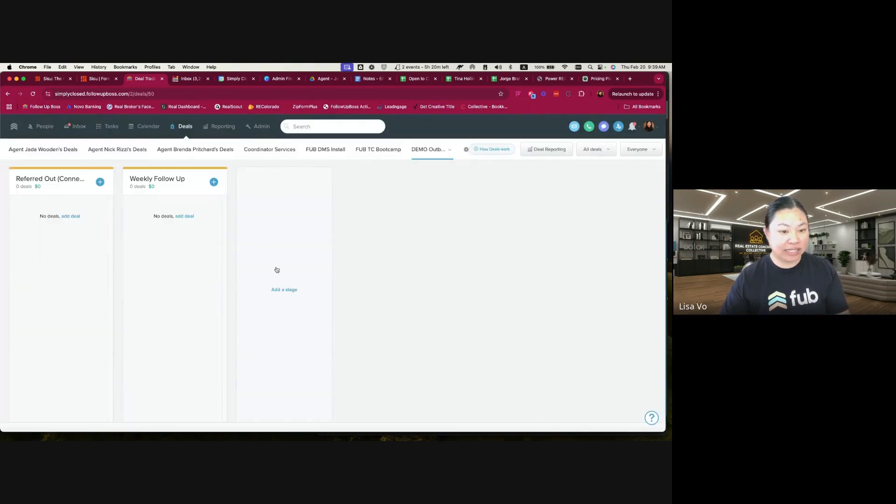
Add a third stage named "Referral Under Contract" and give it the light orange colour
click(289, 290)
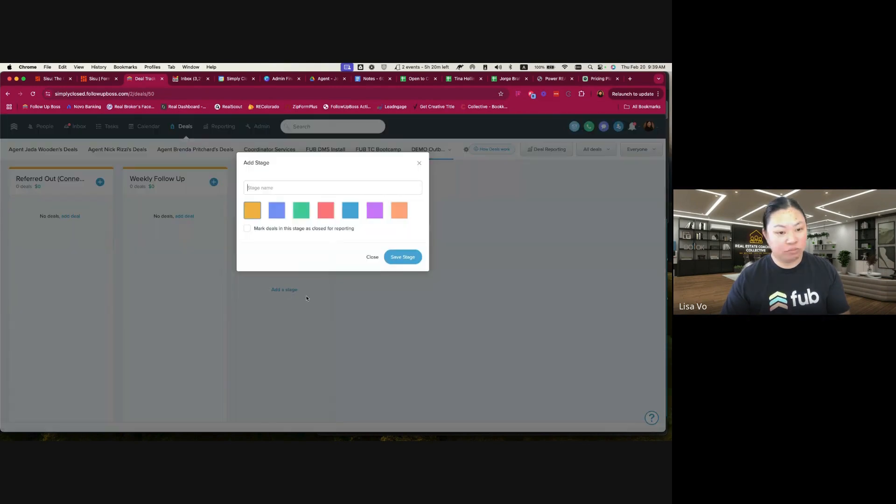
text(Under Contract)
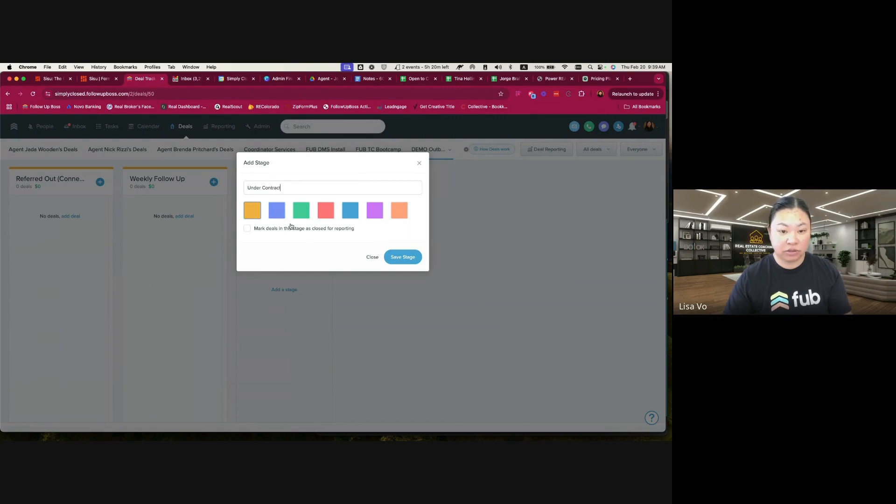
click(252, 187)
text(Referral)
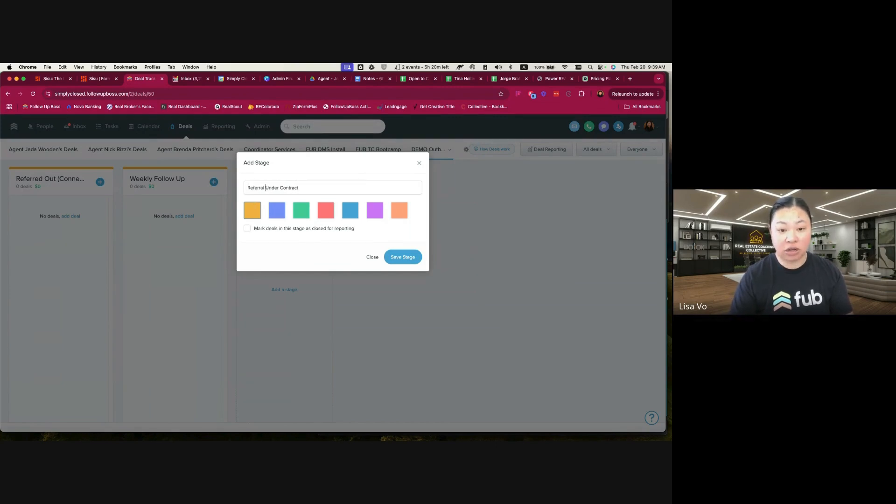
click(398, 210)
click(403, 258)
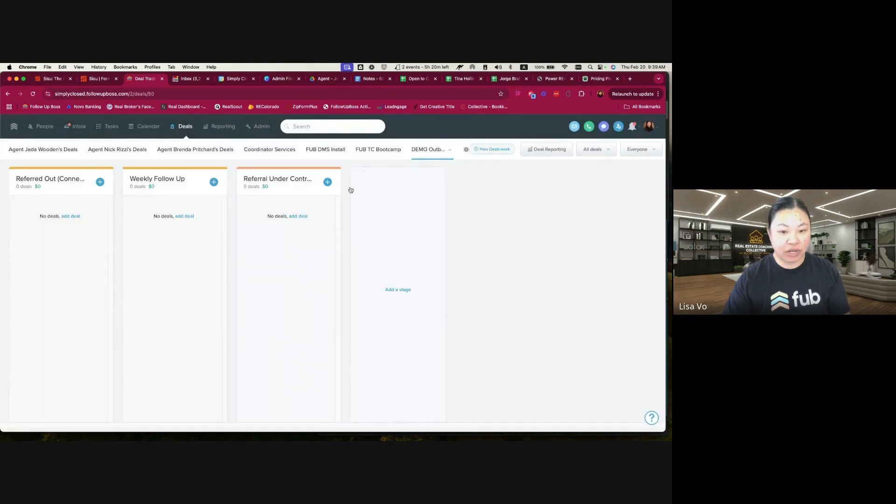
Add a green stage named "Referral Closed" whose deals are marked as closed for reporting
click(400, 289)
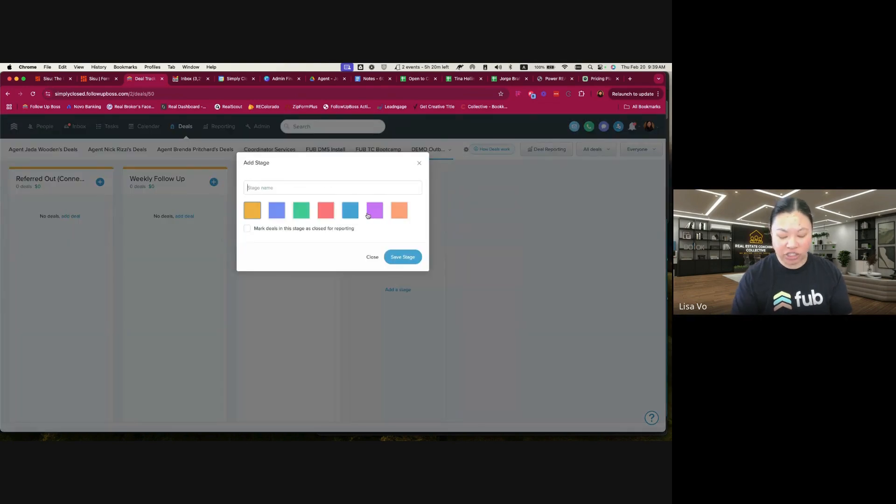
text(Ceferral Closed)
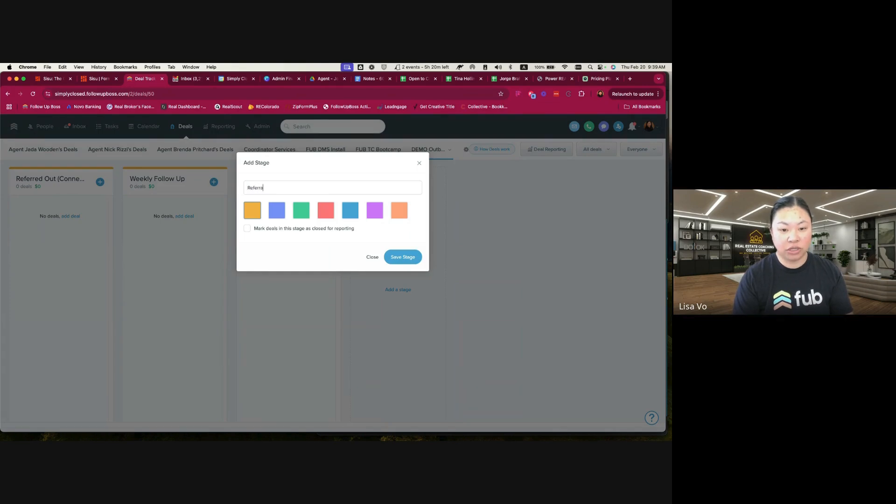
click(293, 218)
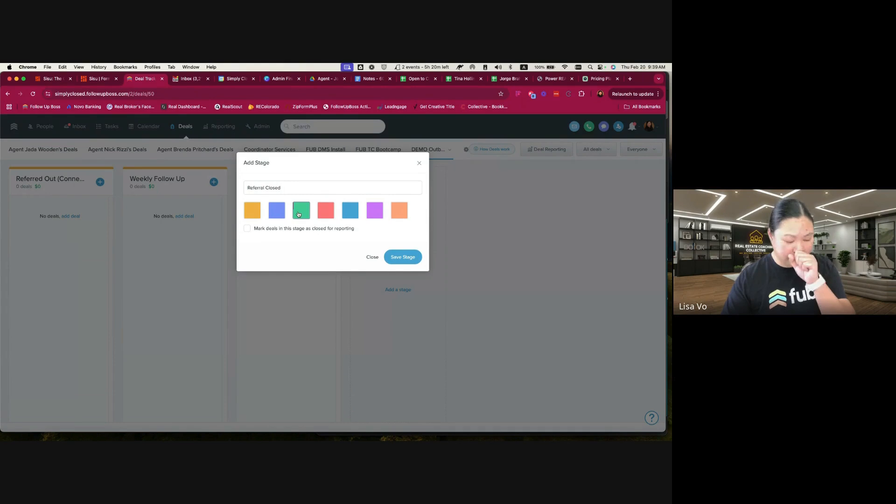
click(248, 229)
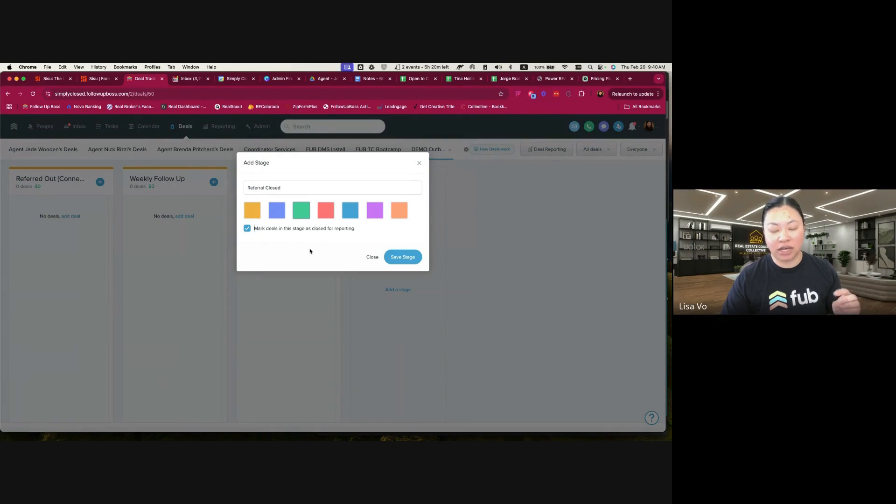
click(406, 258)
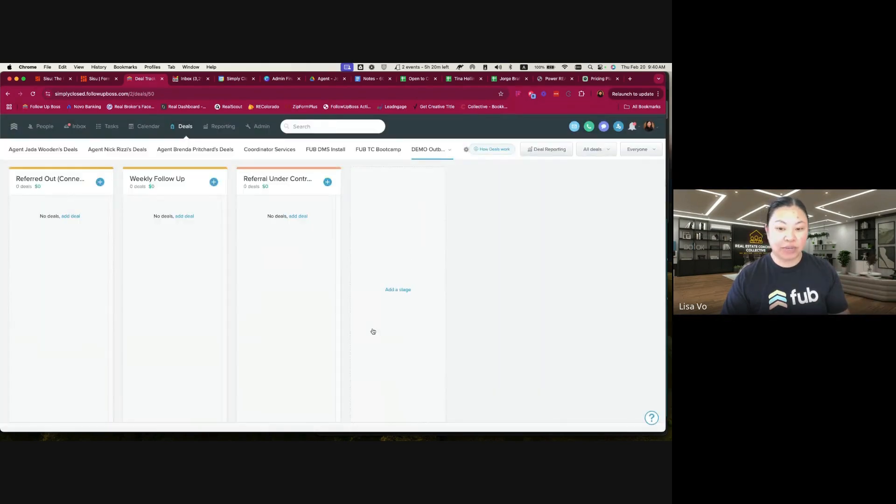
Add a final stage named "Referral Terminated or Expired" in red
click(506, 290)
text(Referral Termint)
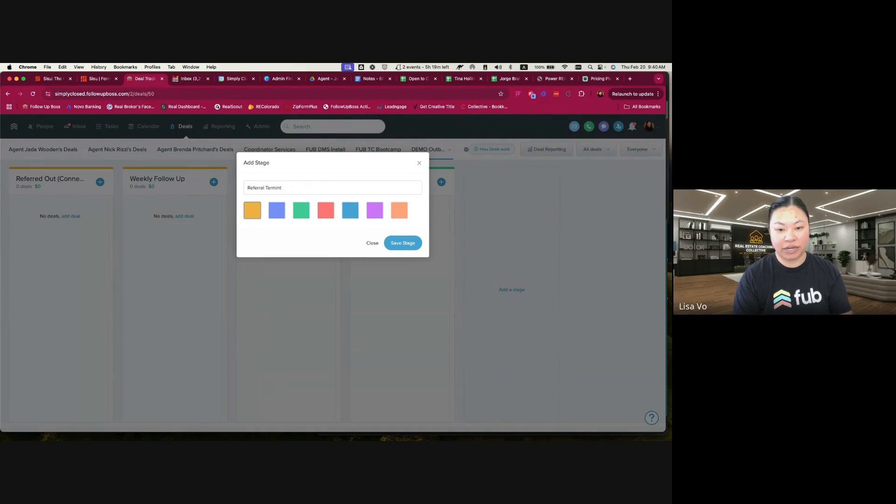
text(ata)
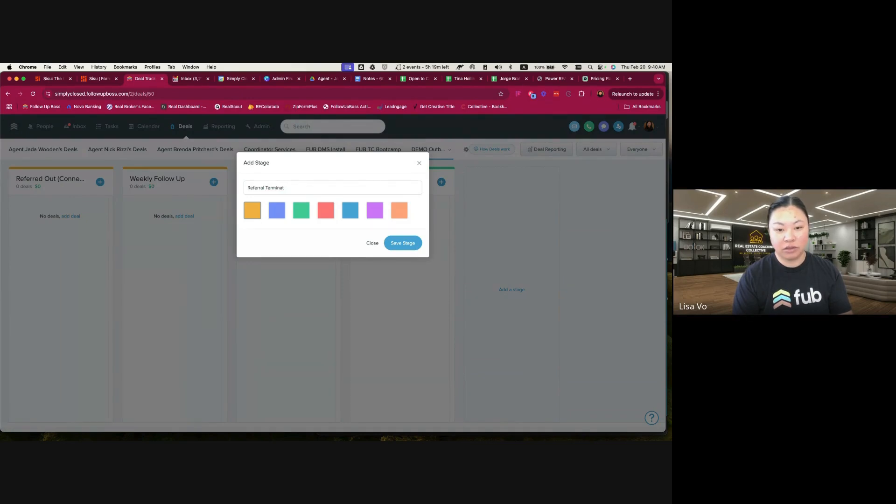
text(d or Expired)
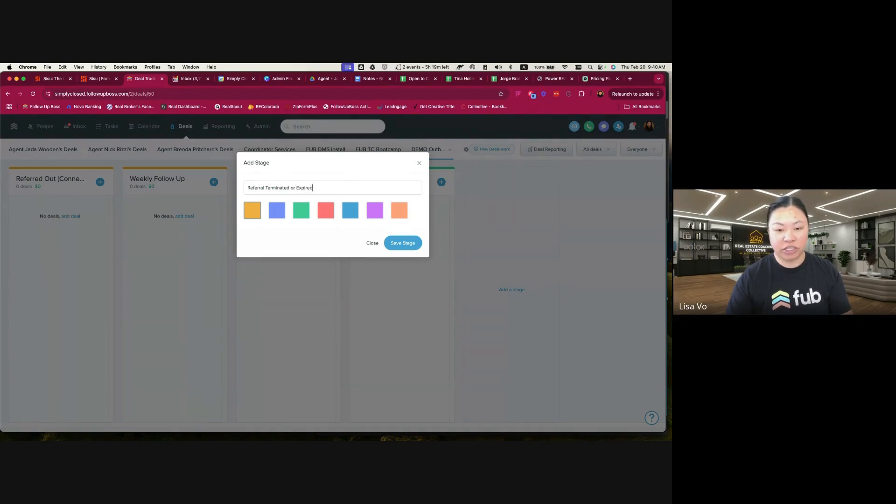
click(332, 208)
click(415, 243)
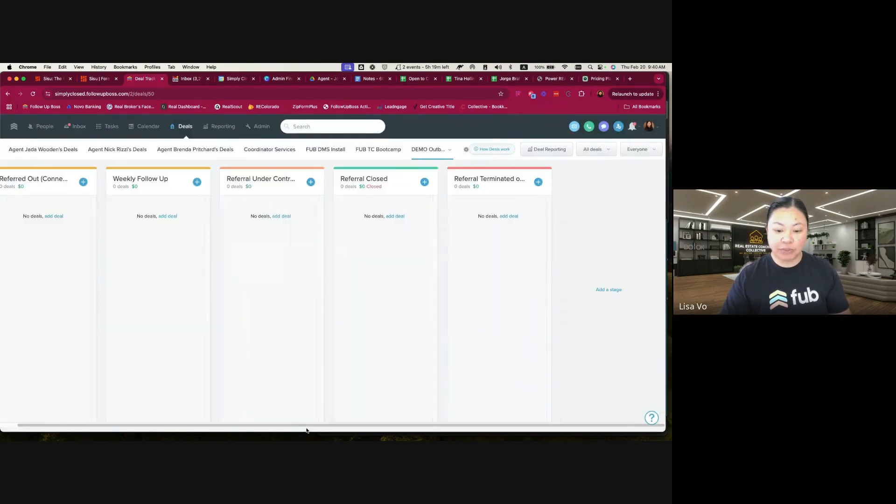
Find the "Test Brad Pitt" demo contact and open its profile
drag(304, 426, 126, 423)
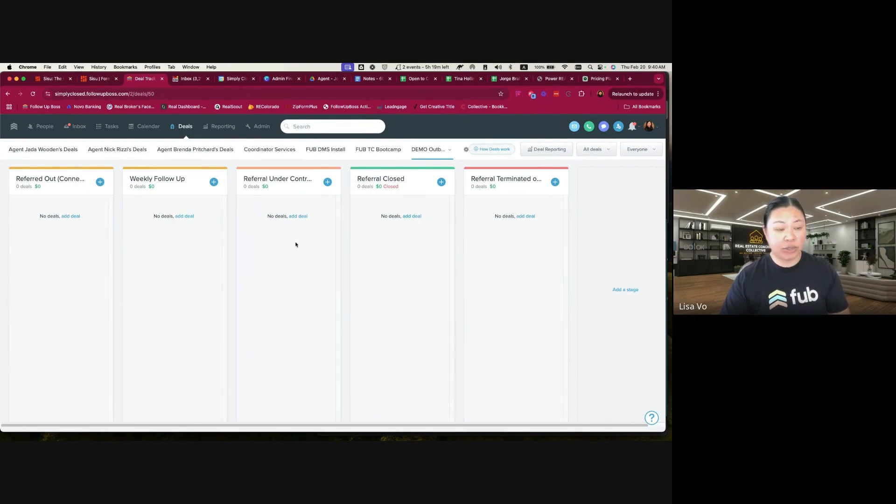
click(308, 126)
text(test brad)
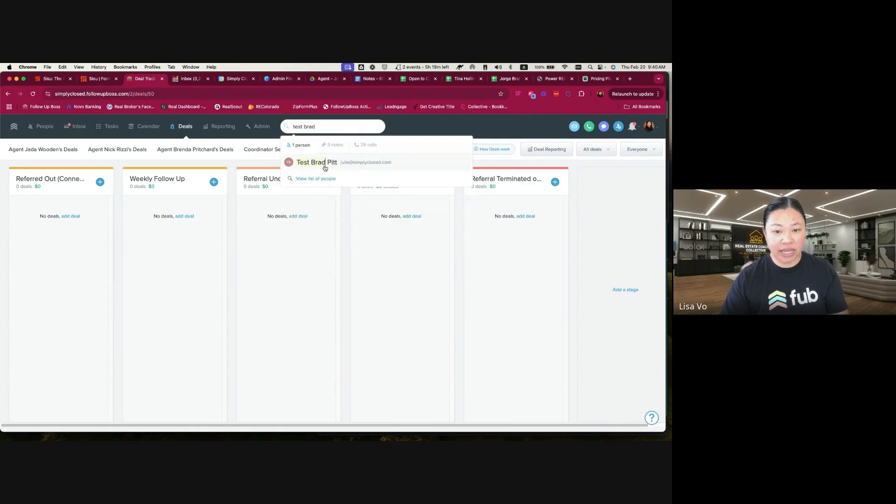
click(325, 163)
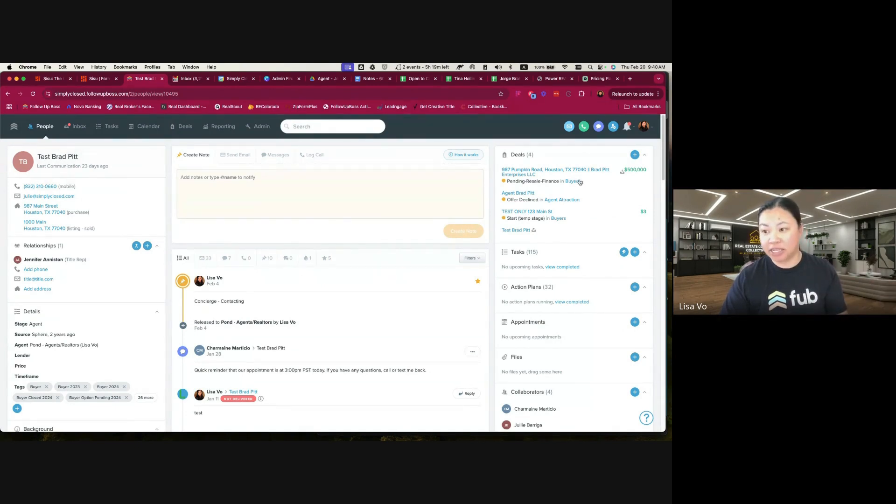
Start a new deal for the test contact and name it "Brad Pitt Enterprises Inc"
click(634, 155)
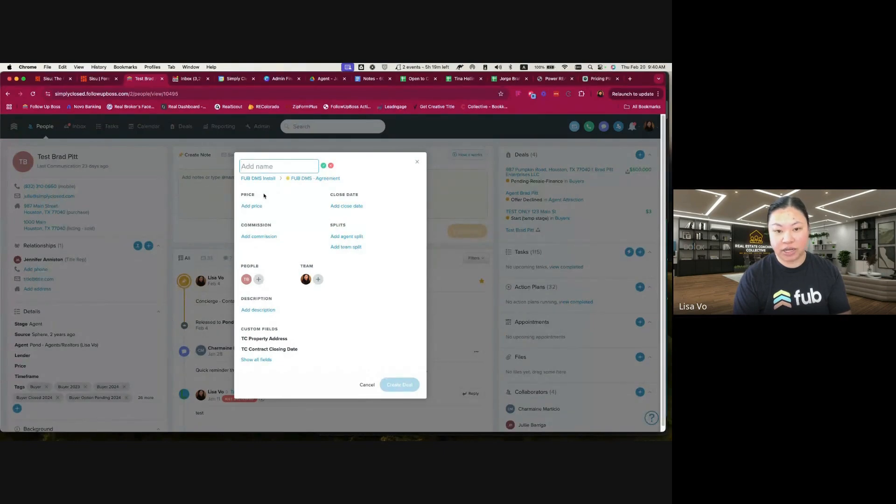
text(Brad Pitt Enterprisesd Inc)
key(BackSpace)
key(BackSpace)
key(BackSpace)
key(BackSpace)
key(BackSpace)
text(Inc)
click(323, 166)
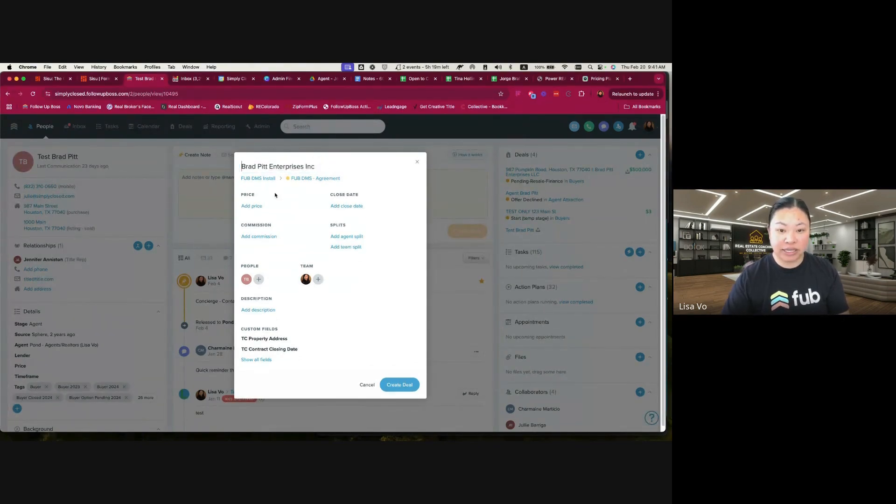
Place the new deal in the "DEMO Outbound Referral Tracking" pipeline
click(262, 180)
scroll(269, 233, down, 3)
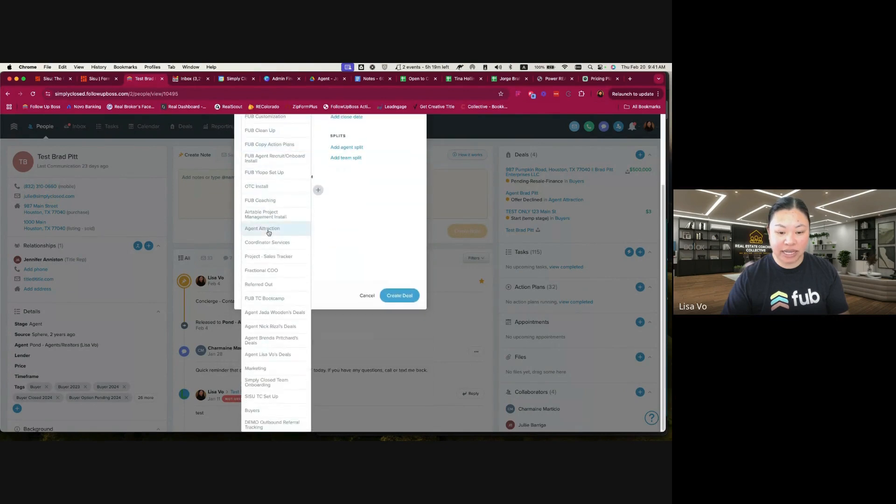
click(268, 423)
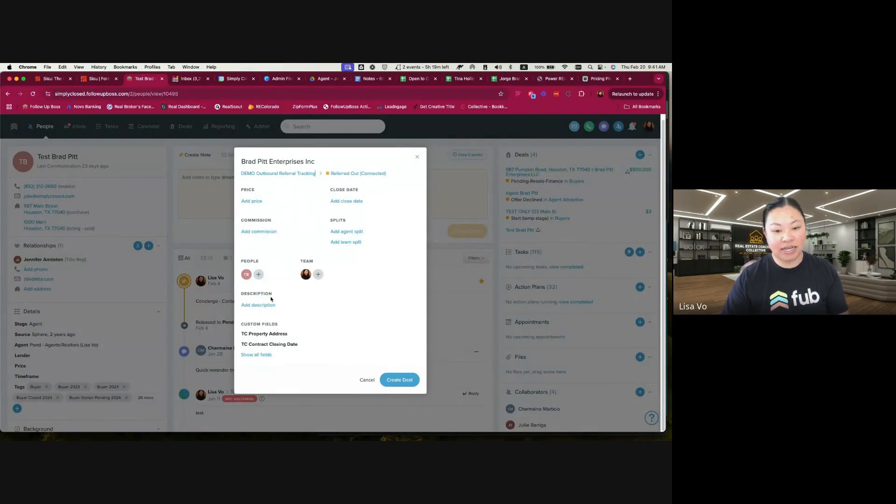
Set the deal's price to $5,000,000
click(249, 202)
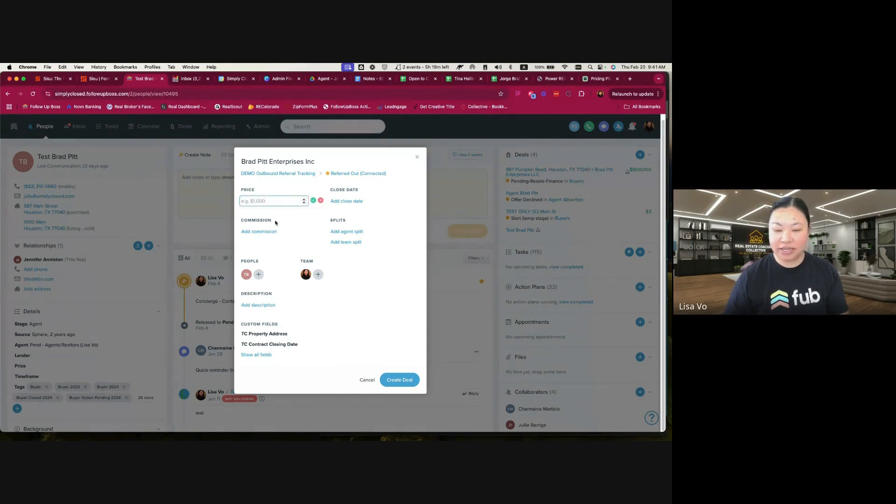
text(5,00)
text(0,000)
Set the deal's close date to 06/30/2025
click(347, 201)
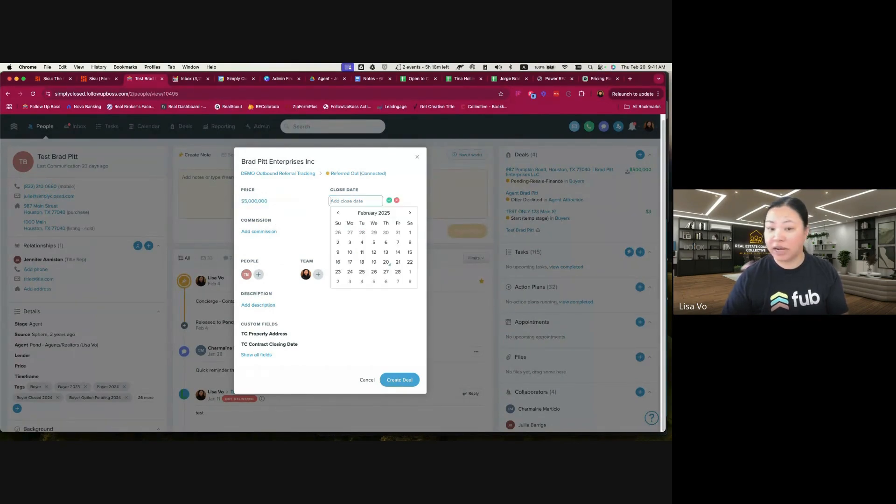
click(410, 213)
click(409, 213)
click(410, 213)
click(409, 213)
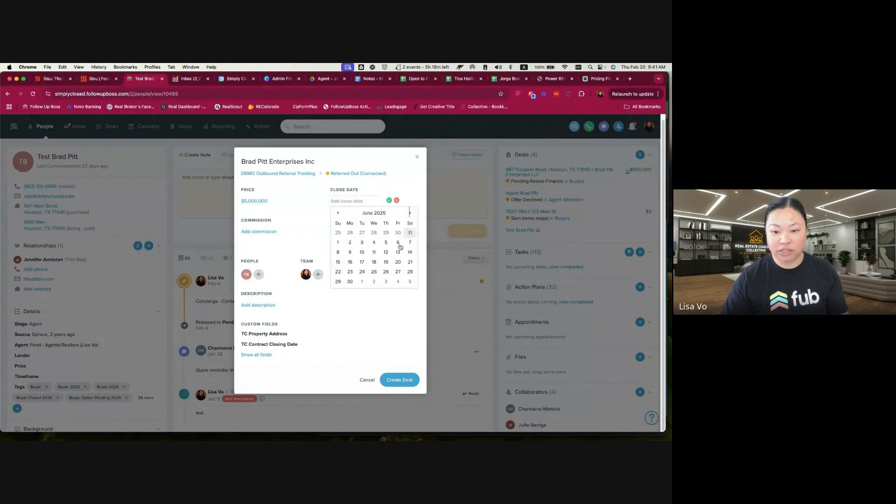
click(349, 282)
click(389, 201)
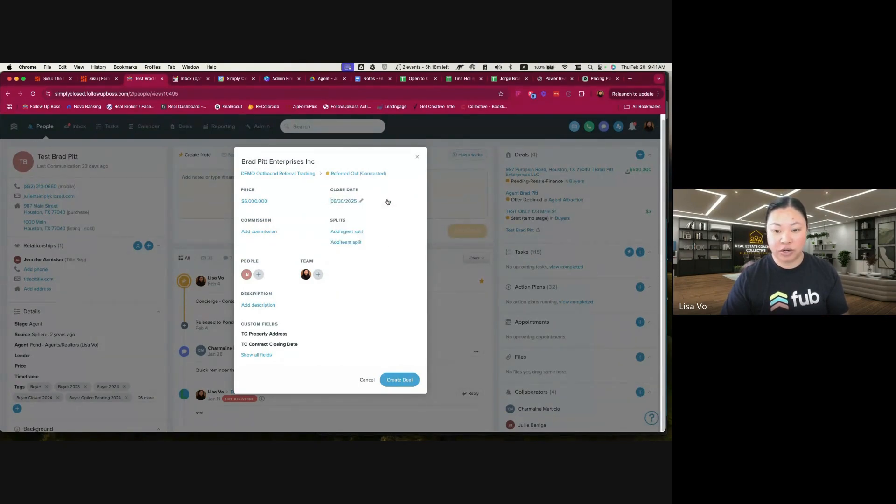
Enter the deal's commission as a dollar amount of $3,750
click(272, 232)
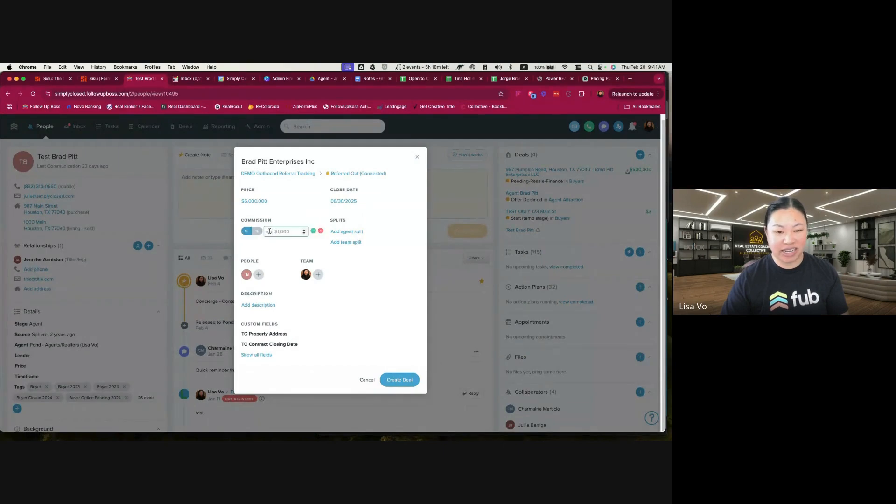
click(257, 231)
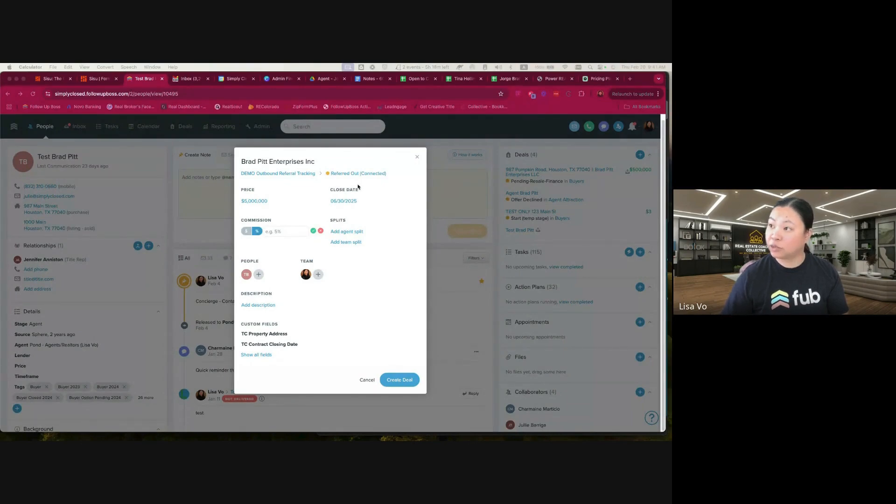
click(283, 230)
click(253, 232)
text(3750)
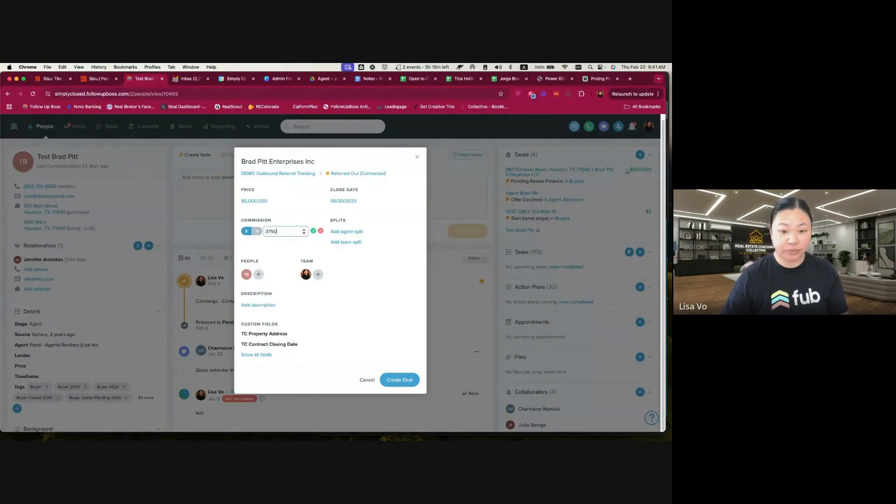
click(313, 231)
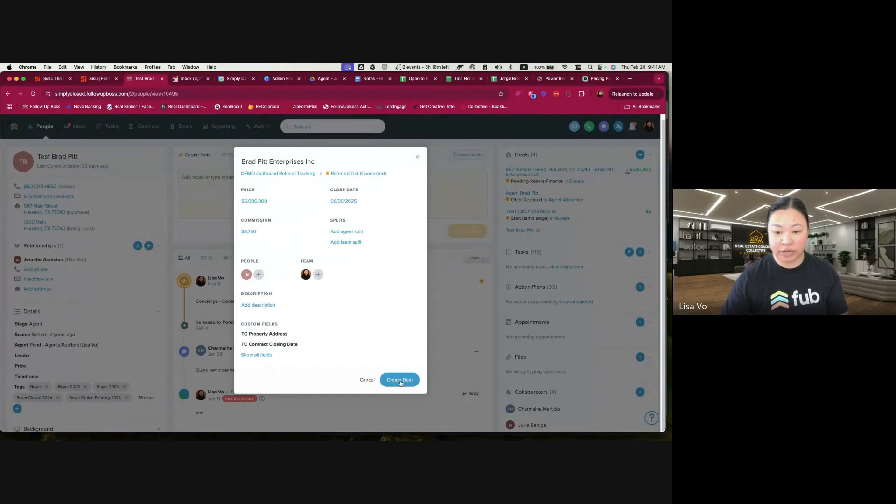
Set the deal's price to $500,000 and create the deal
click(256, 201)
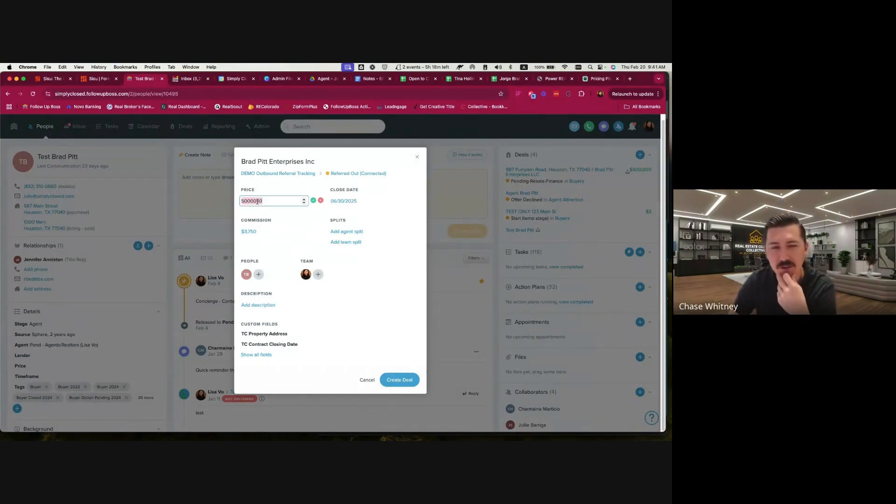
text(500000)
key(Return)
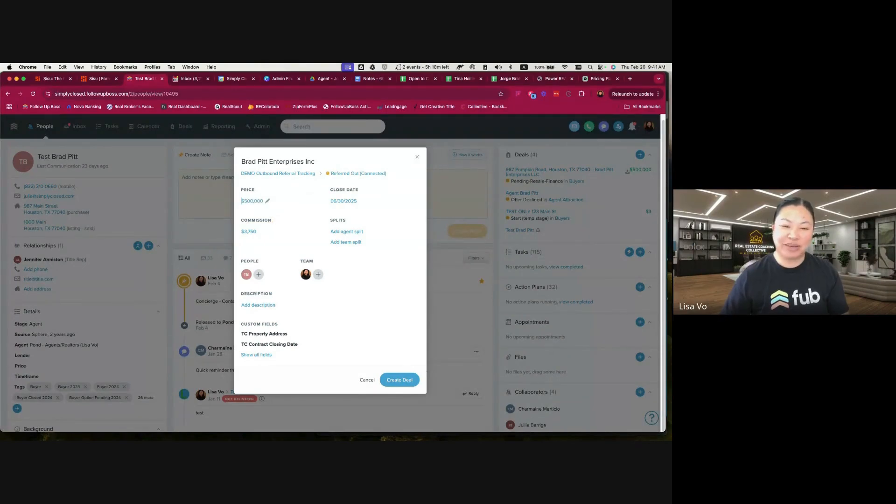
click(397, 379)
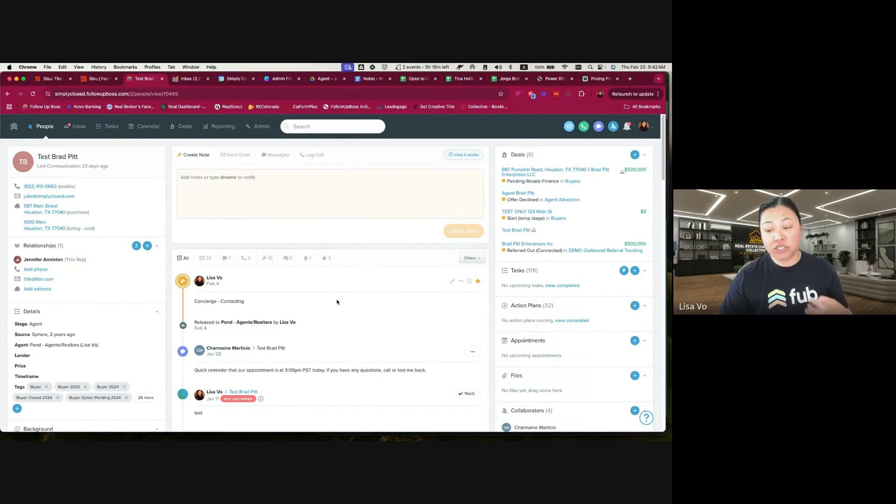
Open the "Brad Pitt Enterprises Inc" deal and review the stages it can be moved through
click(528, 244)
click(346, 185)
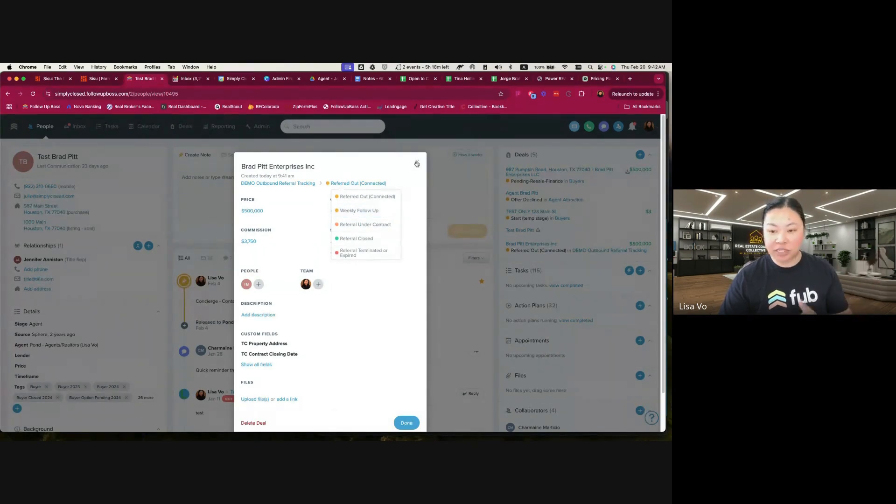
click(417, 161)
Start a new action plan named "DEMO - Referred Out Action Plan"
click(259, 127)
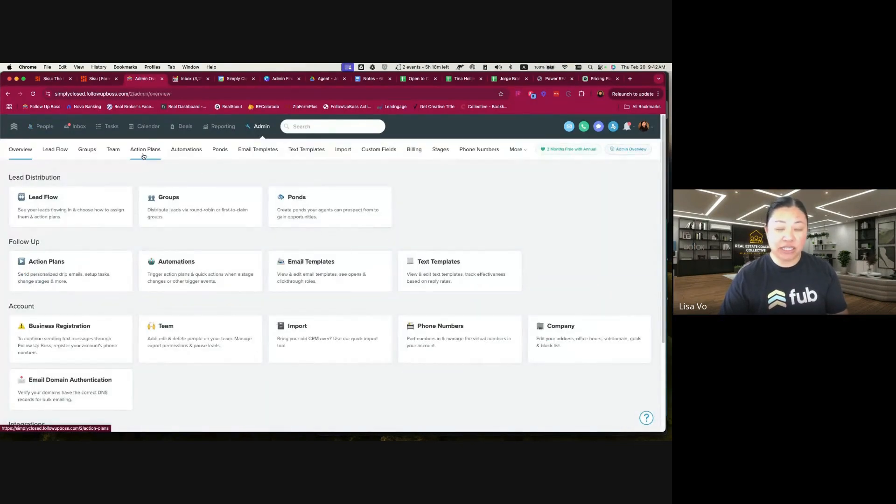
click(143, 155)
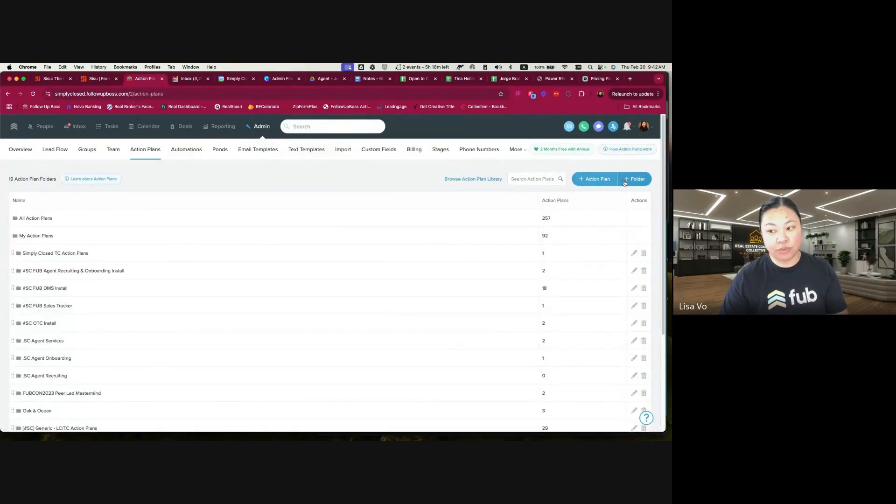
click(596, 180)
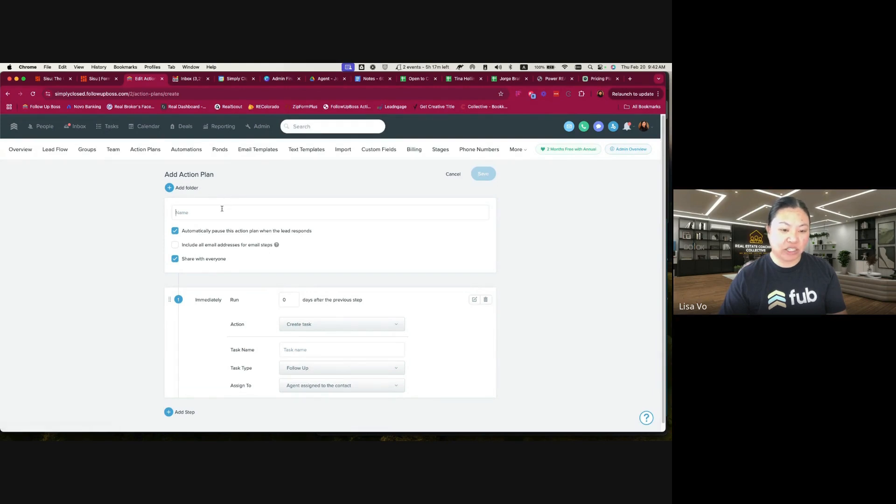
text(DEMN)
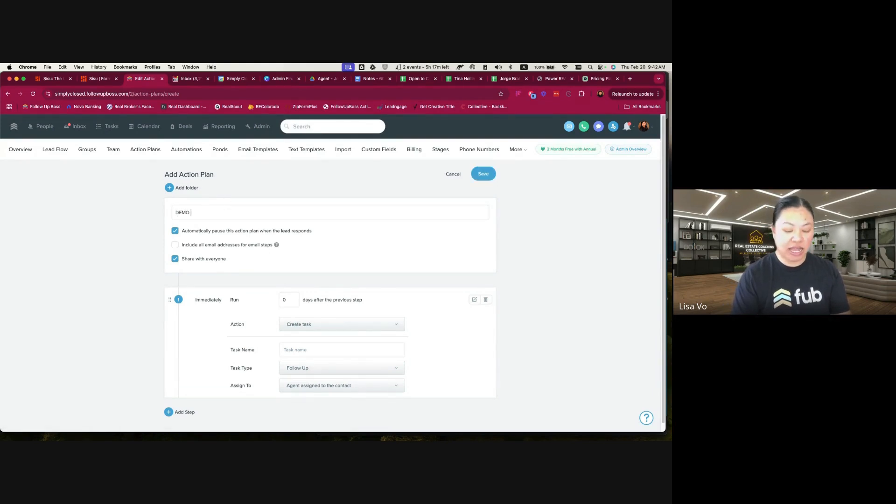
text( - Referred Out Actio)
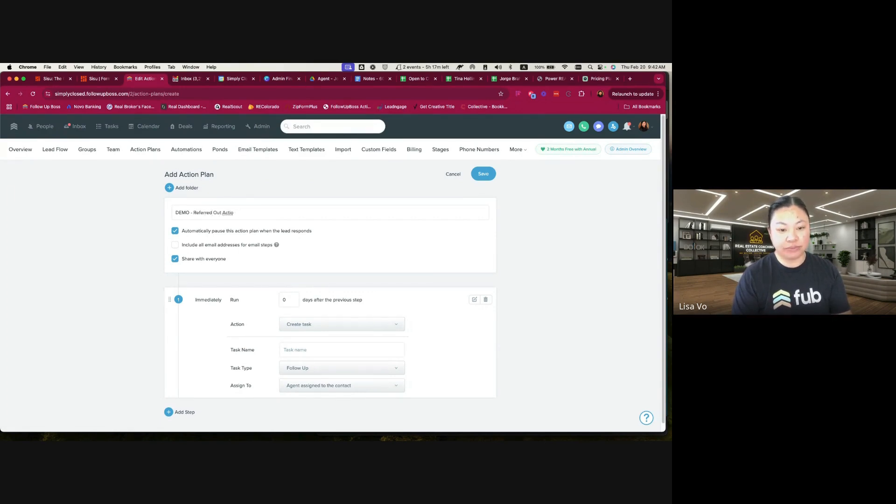
text( nPlPlan)
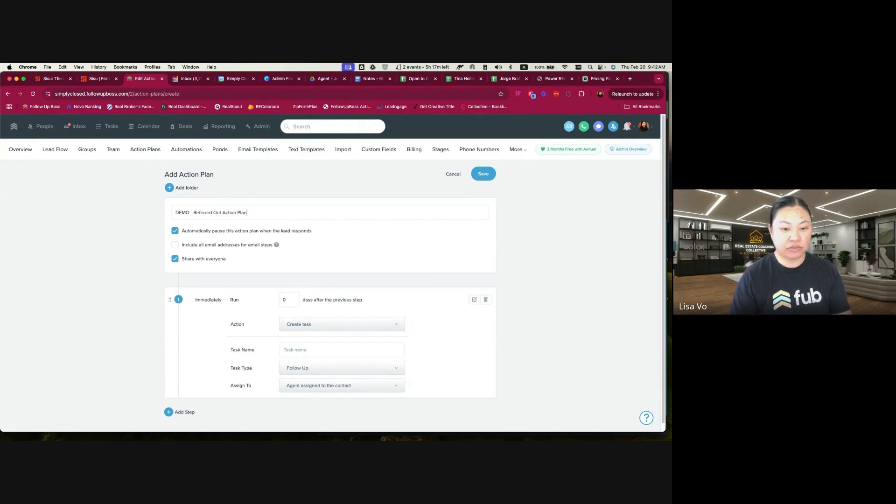
Turn off automatic pausing on lead response and sharing with everyone, and include all email addresses for email steps
click(193, 231)
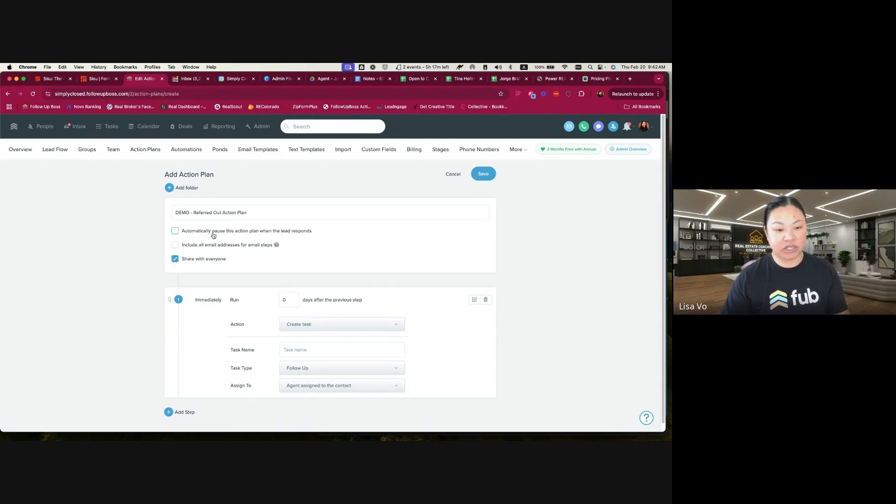
click(183, 247)
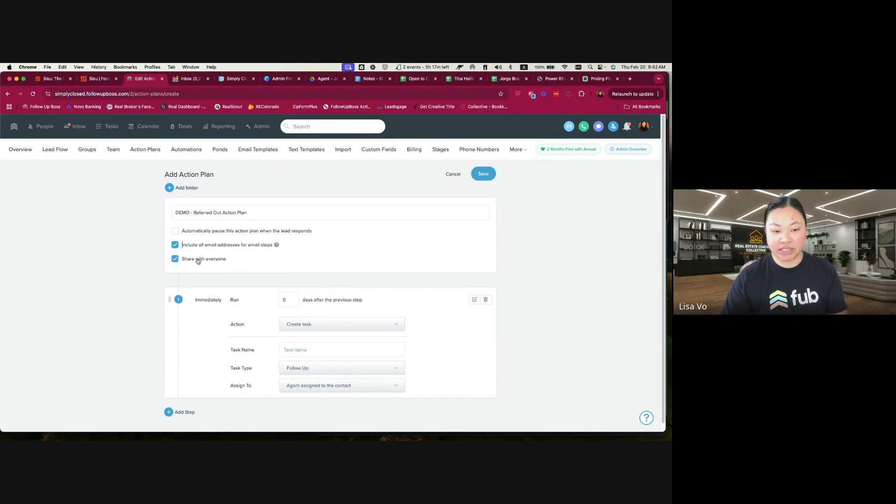
click(175, 258)
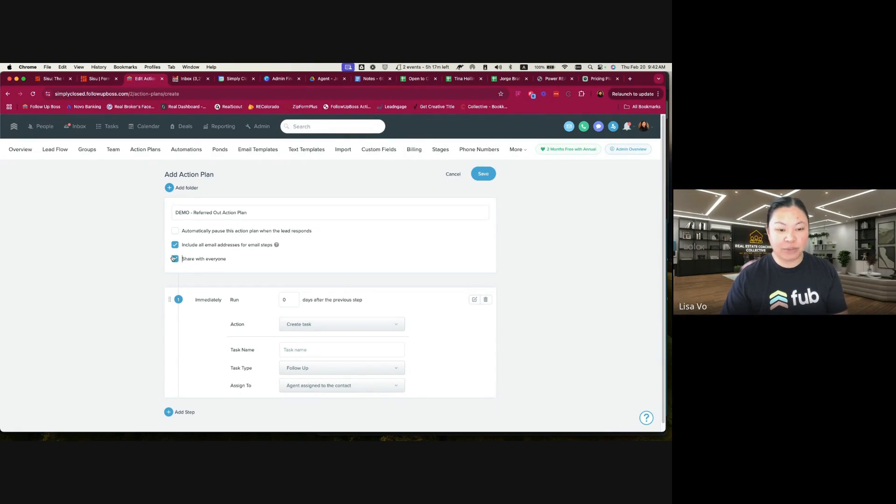
Name the first step's task "Draft referral agreement to Referral Agent"
click(317, 349)
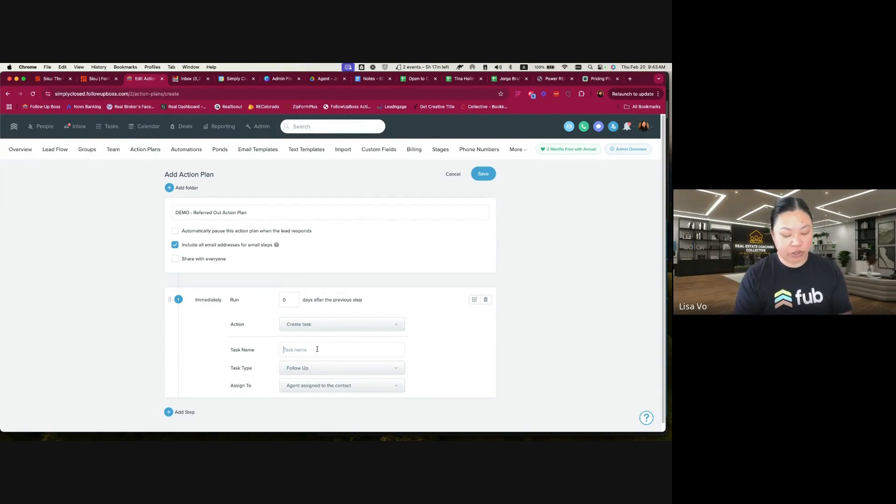
text(Send referral agreem)
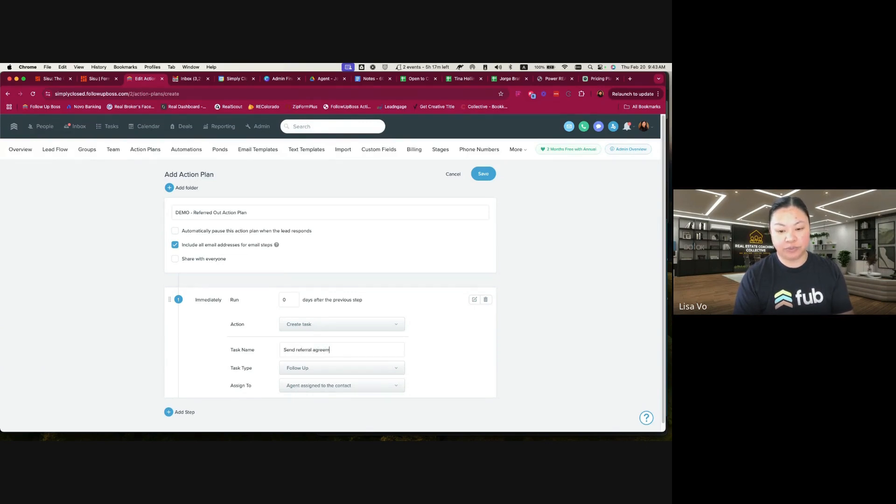
text(ent to Referral Agent)
scroll(314, 354, down, 1)
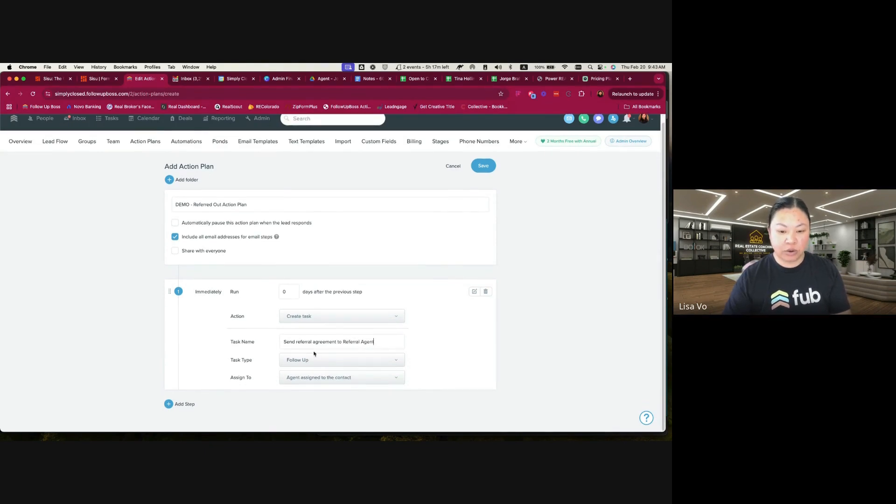
double_click(285, 342)
text(Draft)
Copy the first task's name and assign the task to the second named team member in the list
triple_click(284, 342)
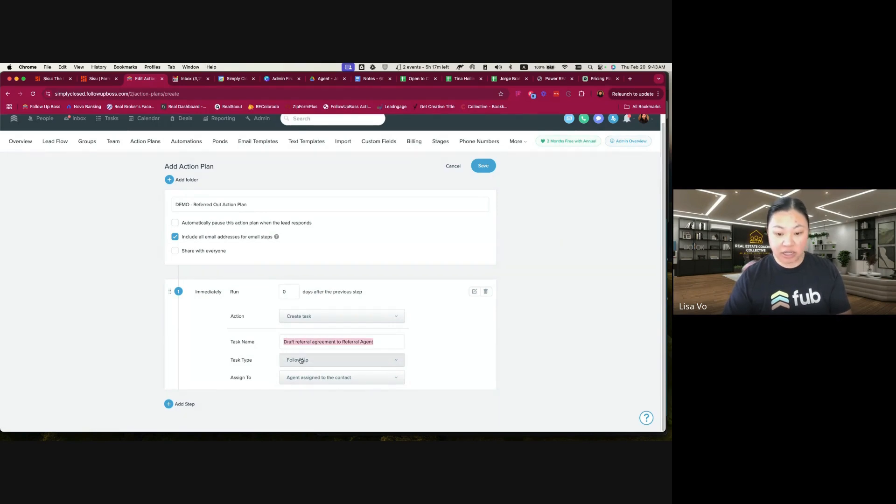
click(336, 378)
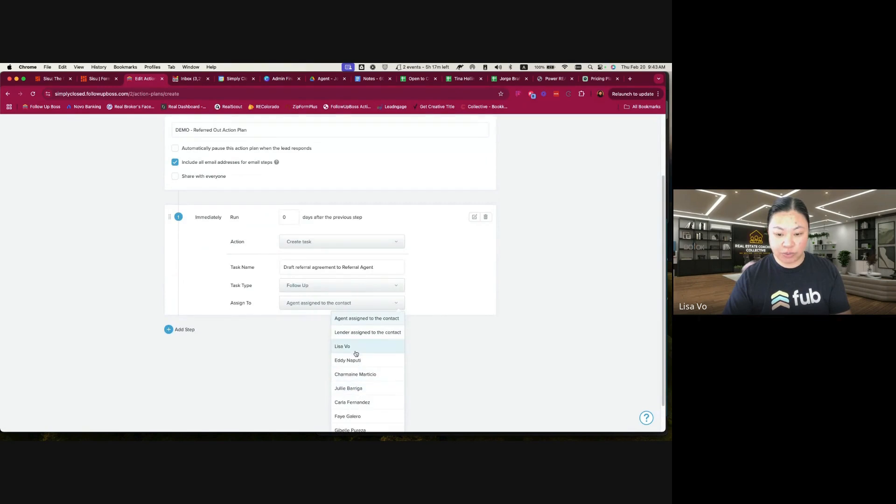
click(355, 360)
Add a second step whose task reuses the copied name as "Send referral agreement to Referral Agent", with task type Email
click(184, 405)
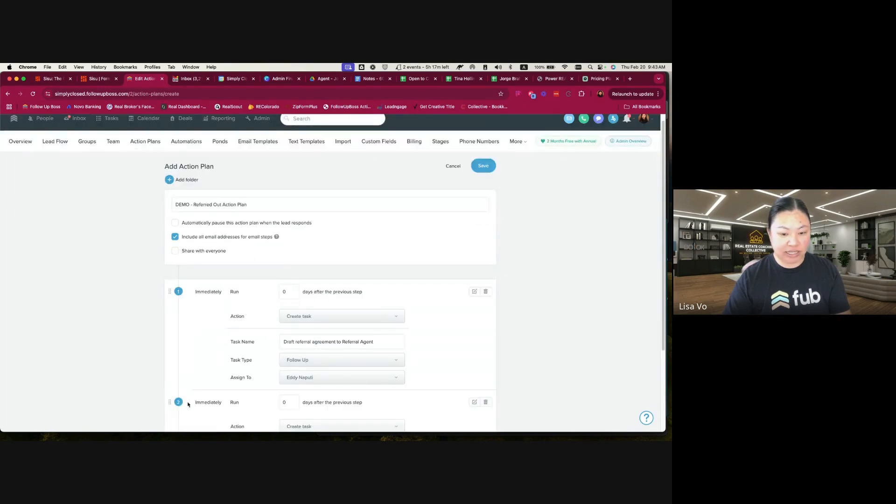
scroll(226, 334, down, 3)
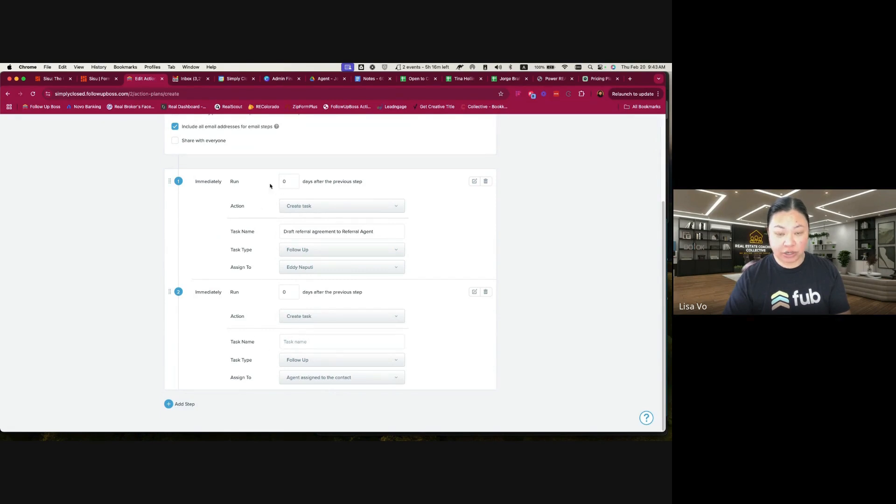
text(Draft referral agreement to Referral Agent)
double_click(290, 342)
text(Send)
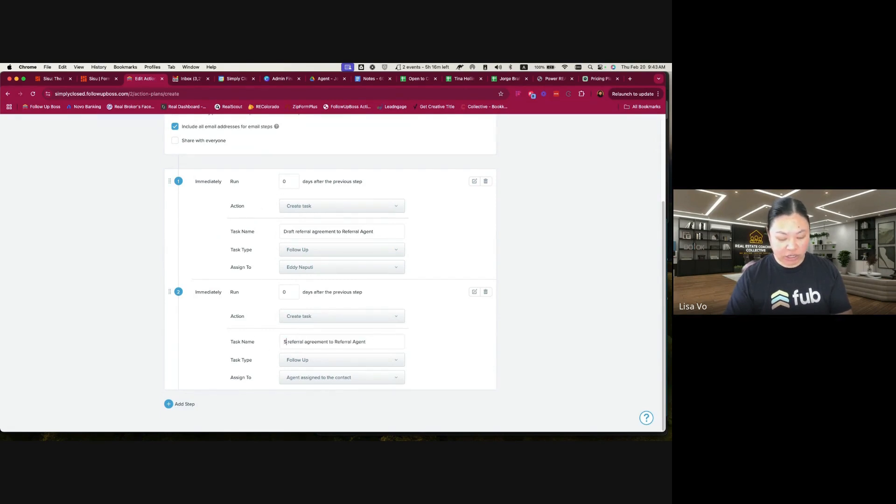
click(390, 361)
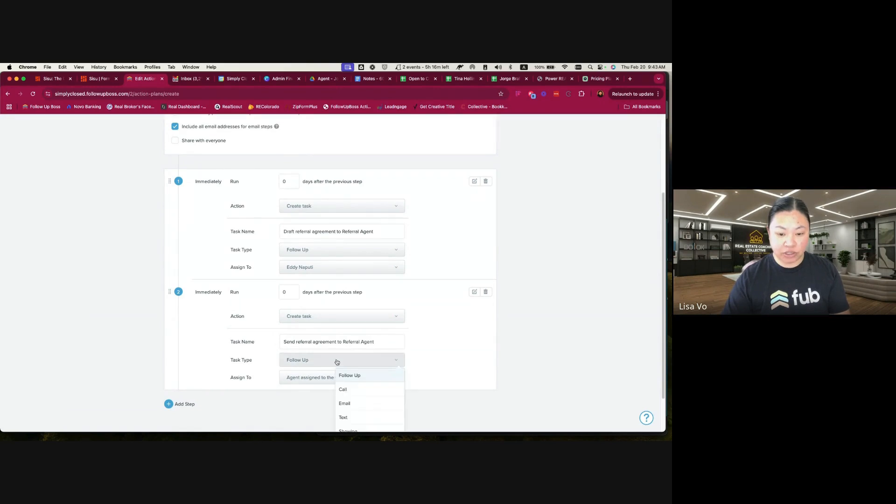
click(359, 403)
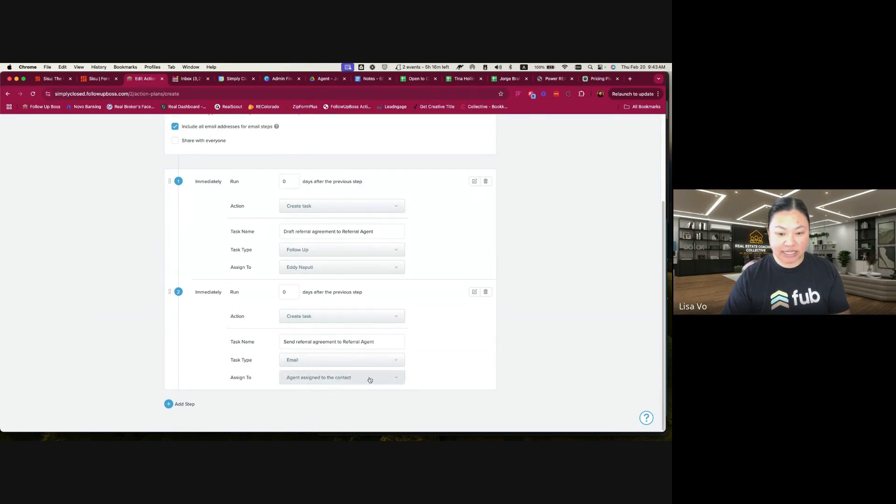
Assign the second step's task to the same team member as the first step's task
click(325, 319)
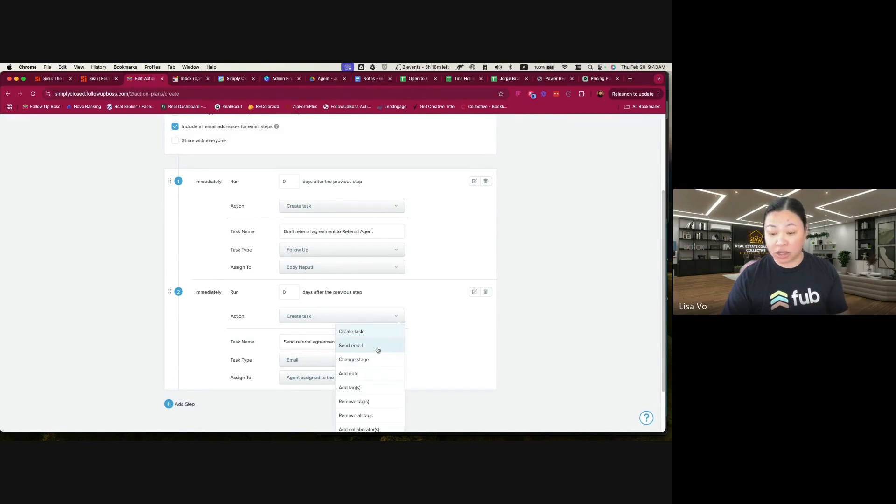
click(487, 325)
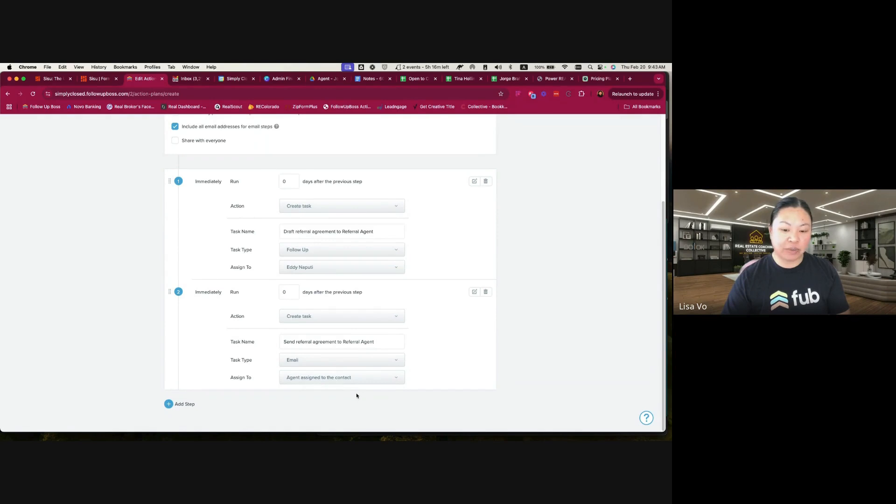
click(342, 377)
scroll(343, 345, down, 5)
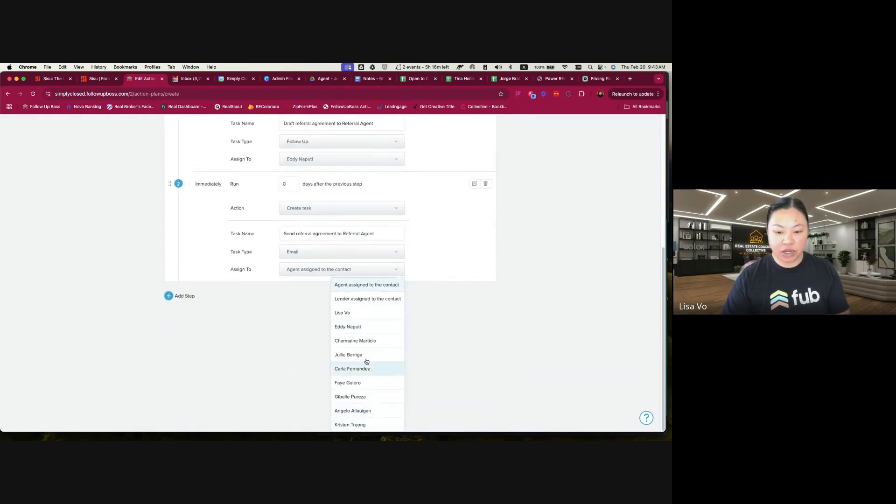
click(361, 328)
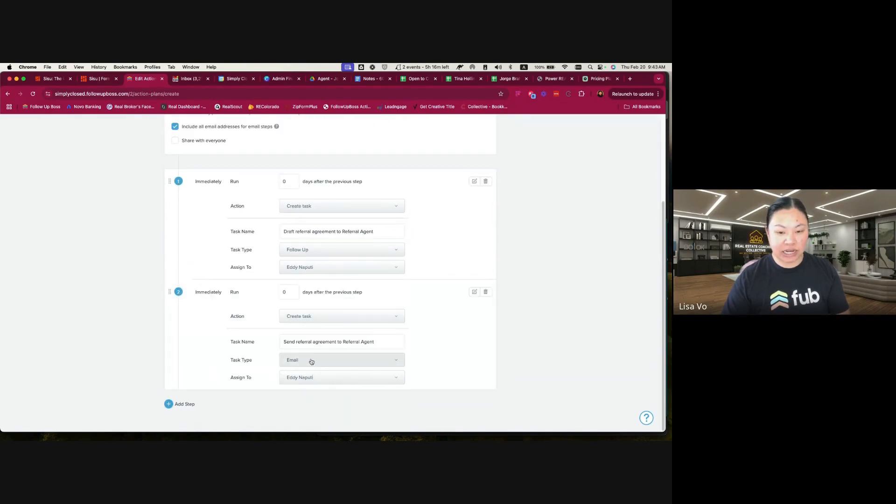
Add a third step with the task name "Track referral agreement is signed and get copy of W9 (confirm it's dated for the same year)"
click(185, 403)
scroll(273, 358, down, 5)
click(303, 342)
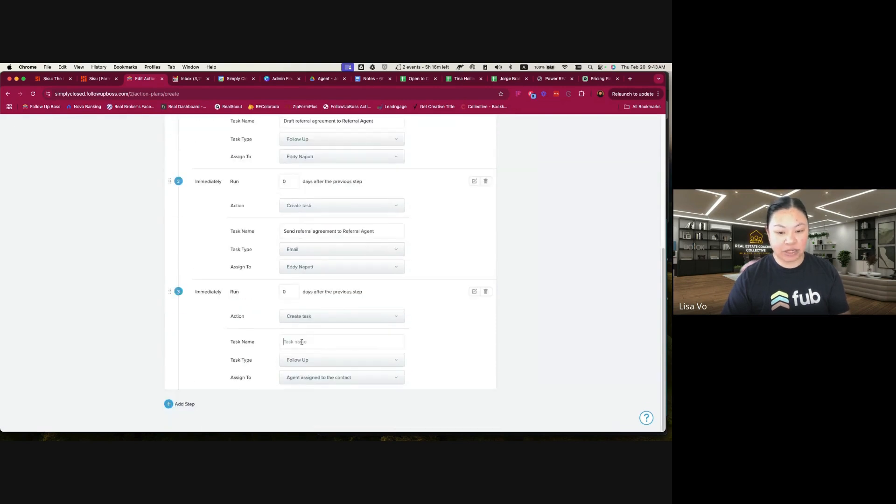
text(Trc)
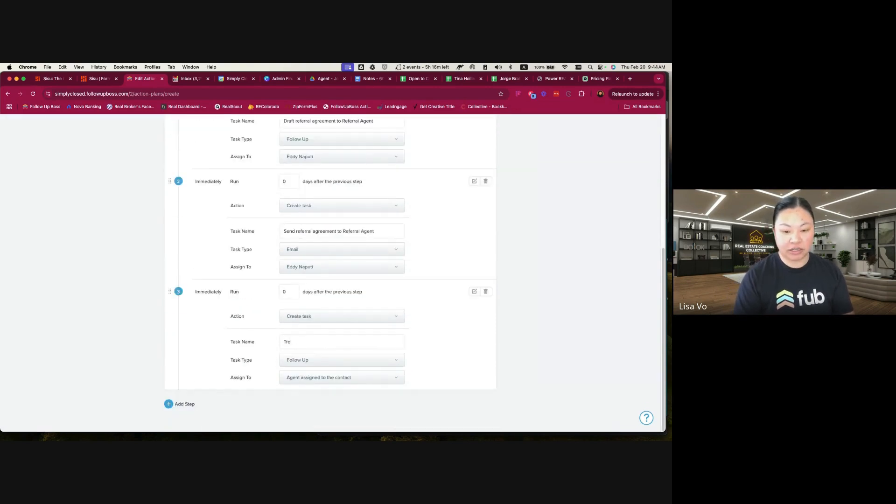
text(k ref)
text(erral agreement is signed)
text( and get copy of W9)
text( (confirm its)
key(BackSpace)
text('s dated for the same year))
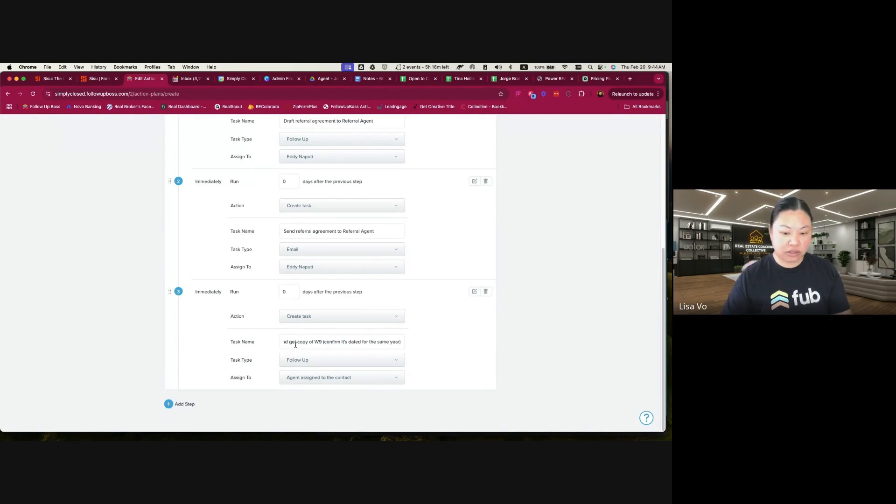
Check the third task's full name and assignee options, and save the action plan
click(251, 344)
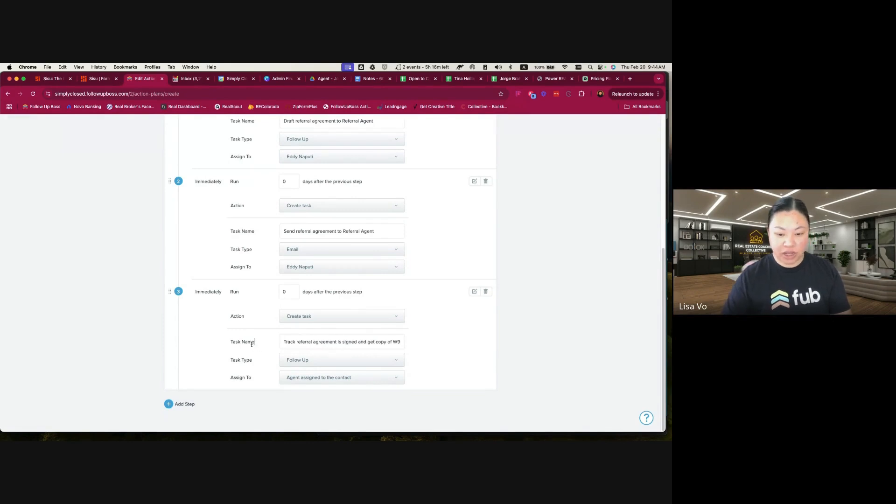
drag(368, 343, 456, 342)
click(449, 340)
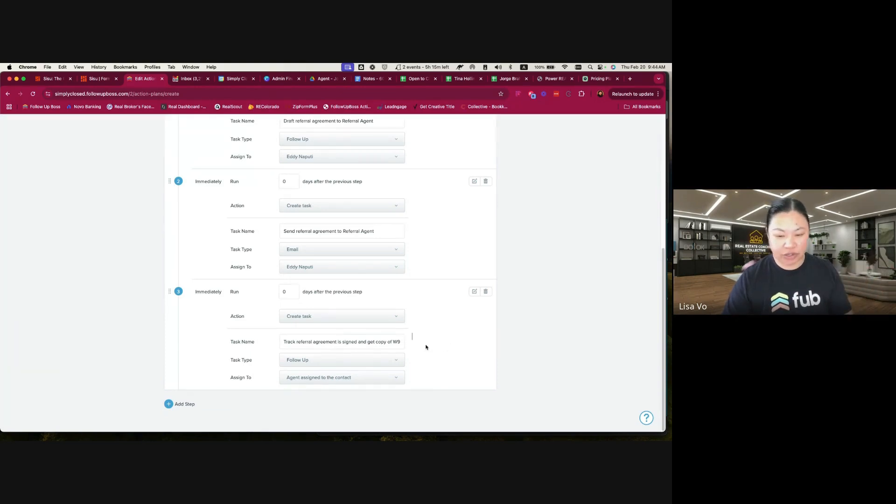
drag(383, 342, 437, 344)
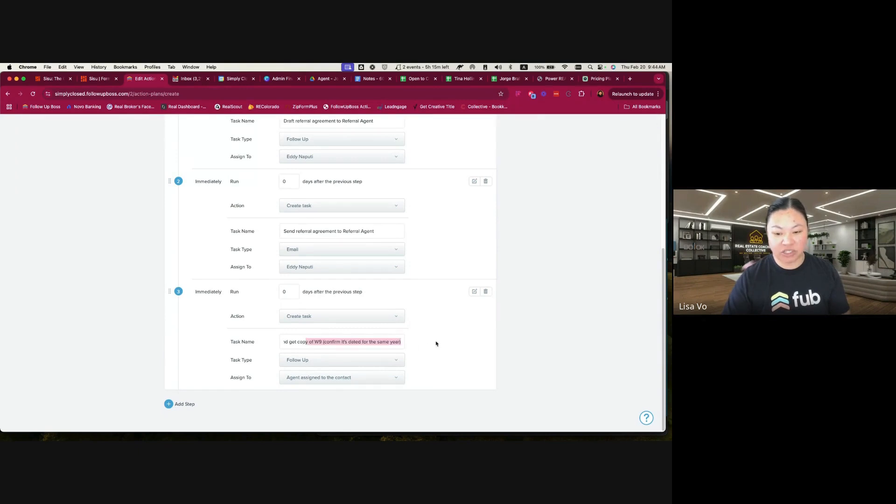
click(437, 344)
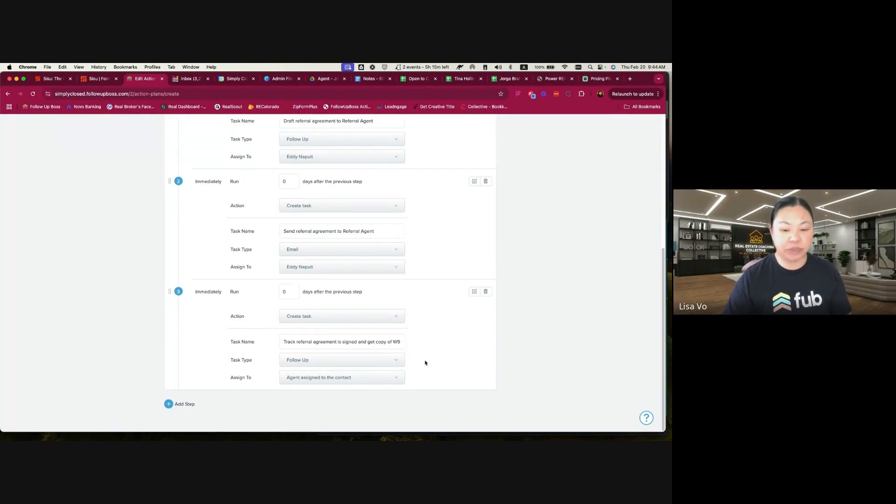
click(376, 378)
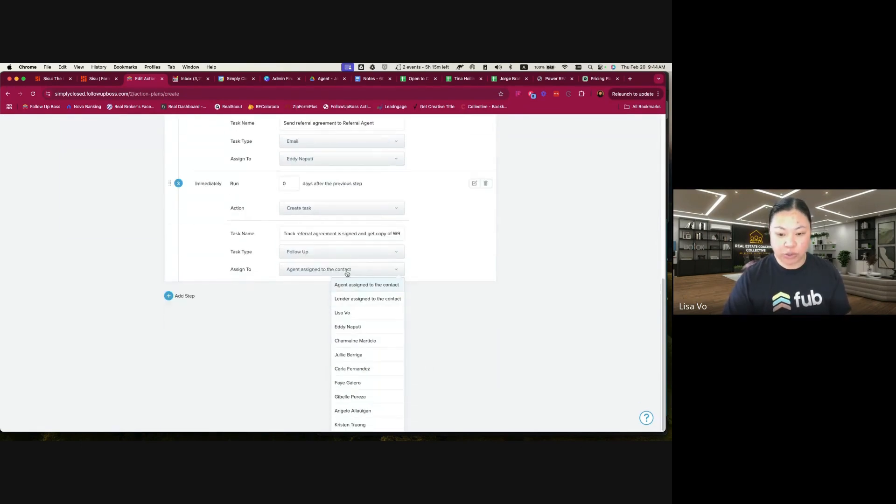
click(412, 286)
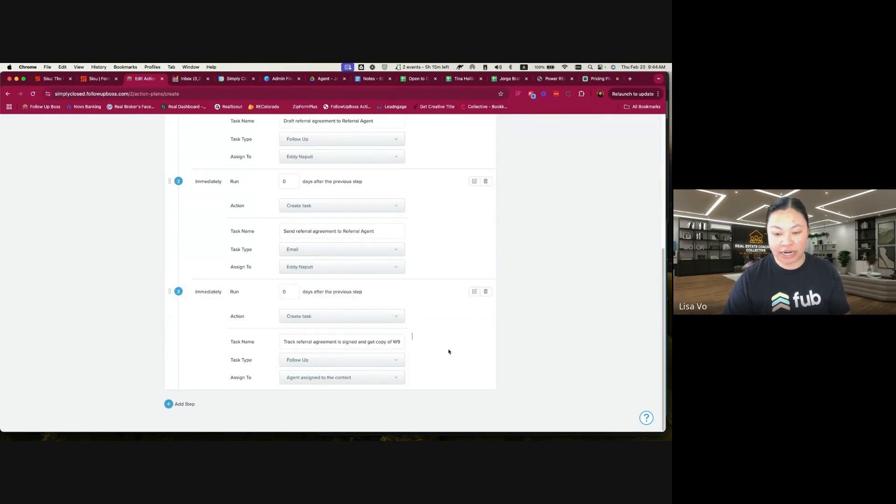
scroll(212, 306, up, 5)
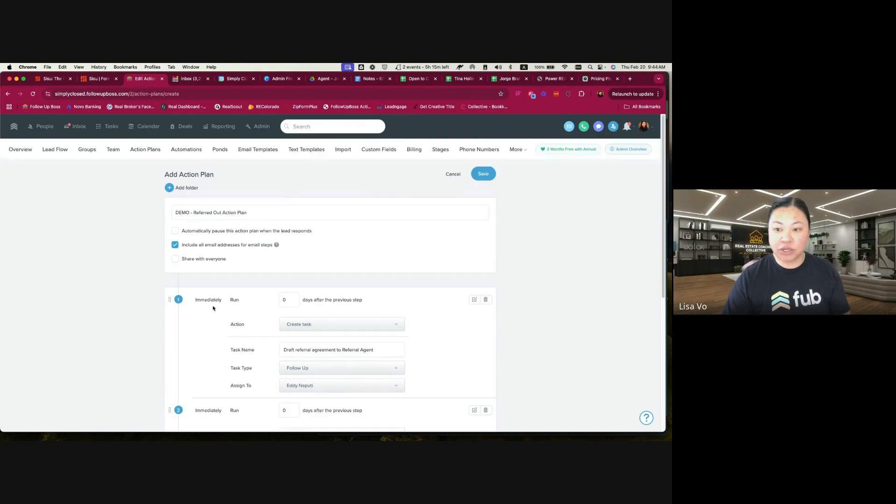
click(484, 179)
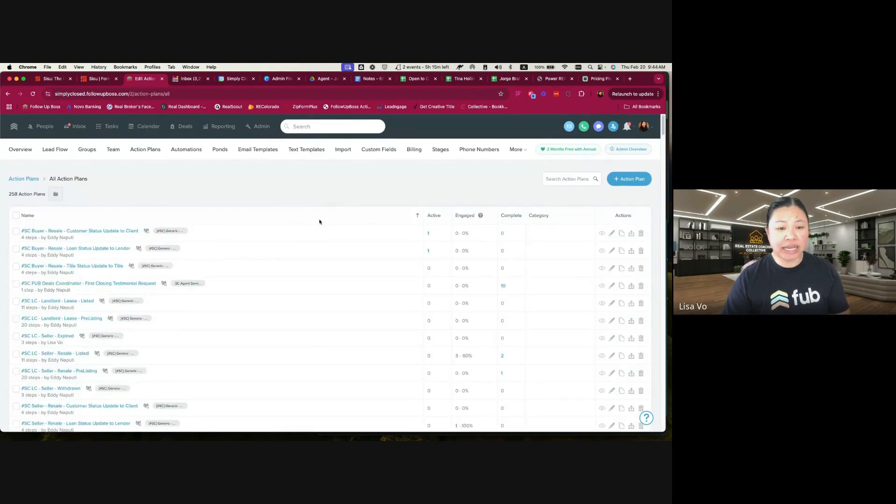
Create a new automation named "DEMO - Outbound Referral Connected"
click(198, 151)
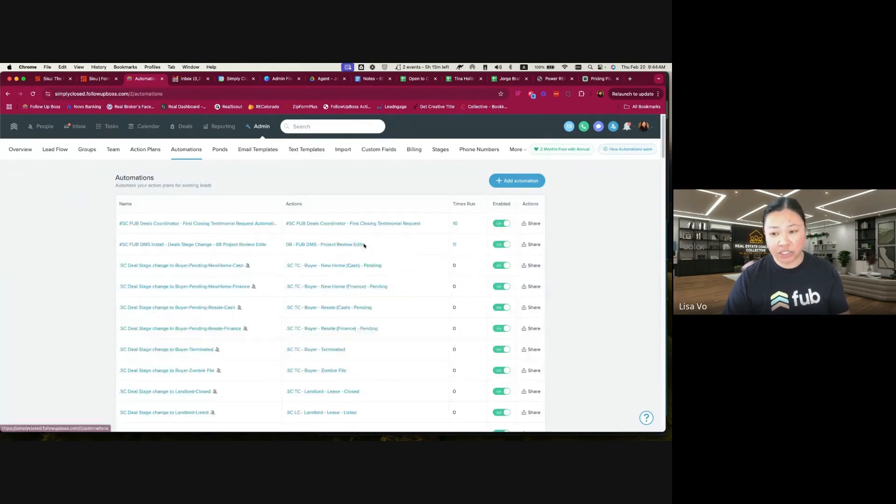
click(520, 181)
click(197, 183)
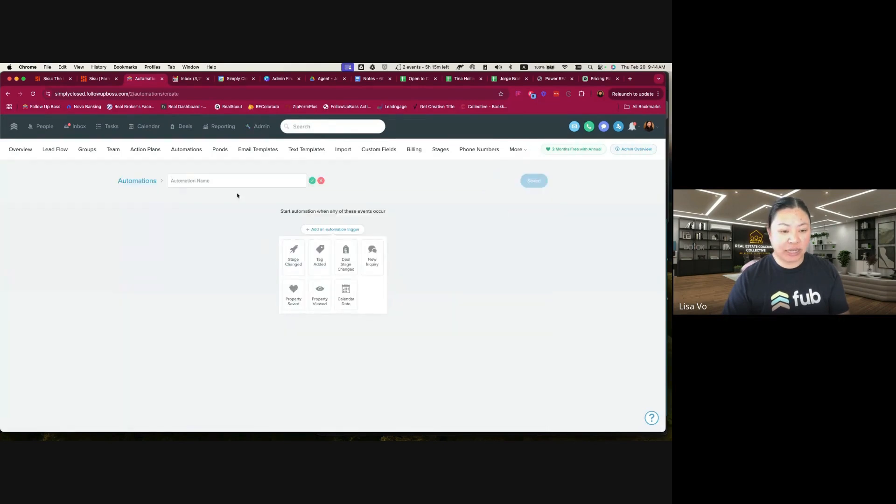
text(DEMO)
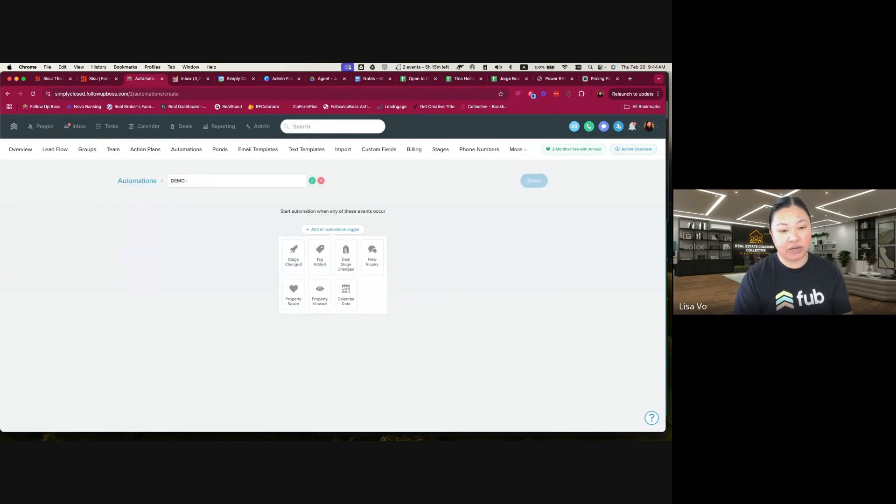
text( - Outbound Referral)
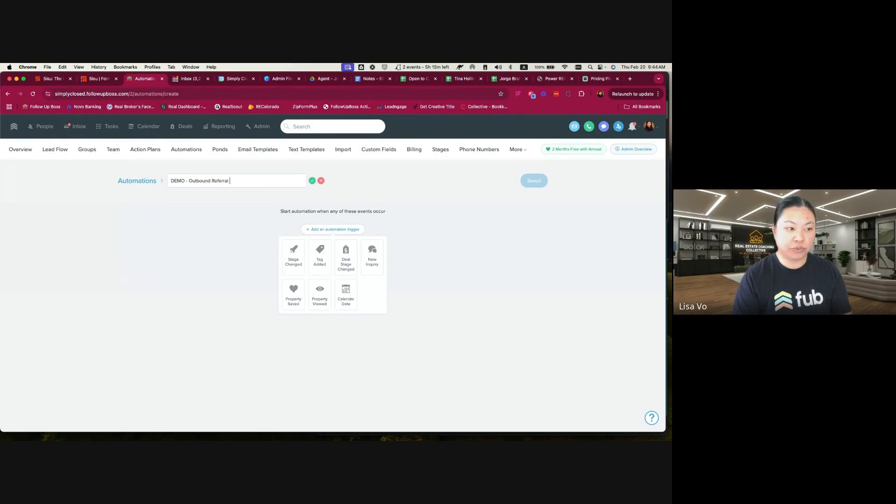
text( con)
key(BackSpace)
text(Connected)
click(314, 181)
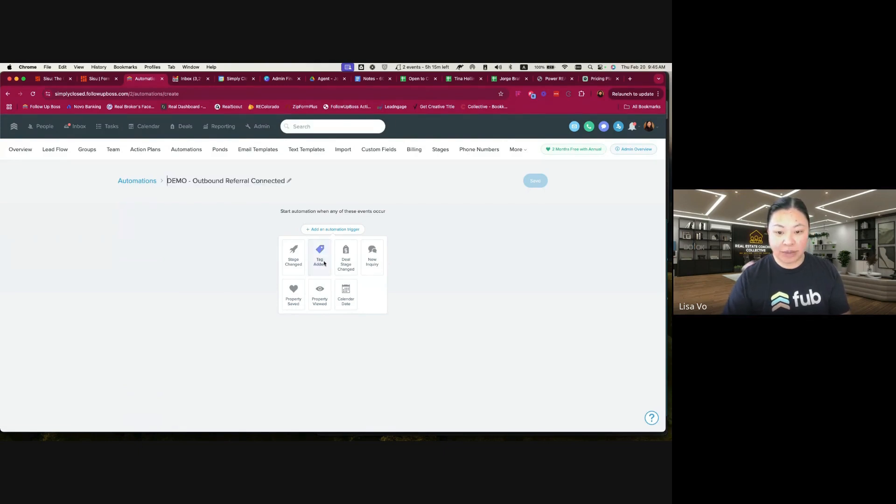
Set the automation's trigger to a deal stage change to Referred Out (Connected) in the DEMO Outbound Referral Tracking pipeline
click(352, 292)
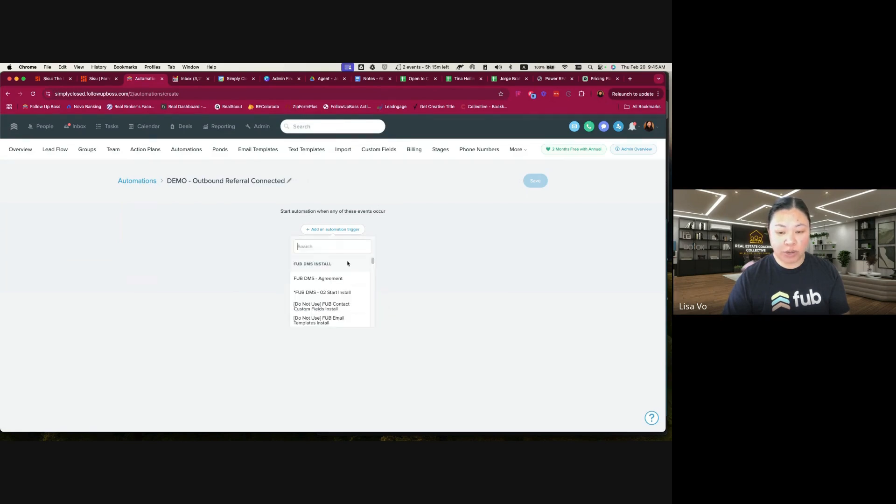
scroll(322, 286, up, 5)
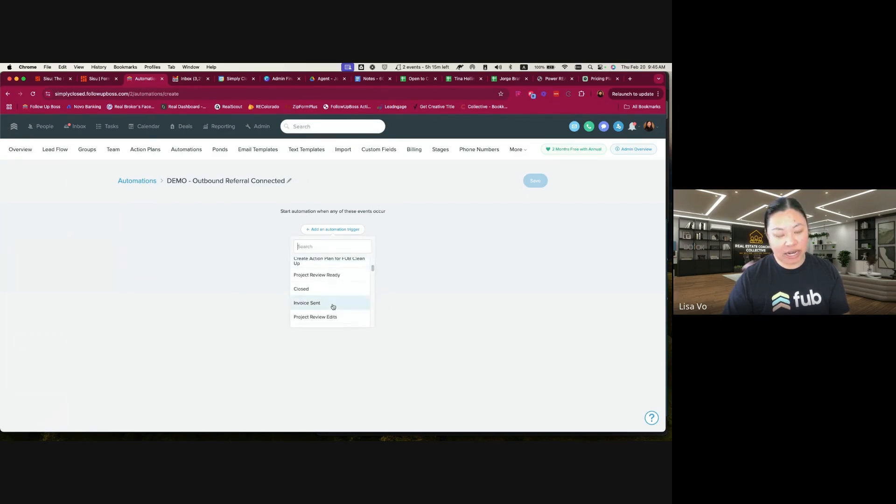
click(310, 247)
text(outb)
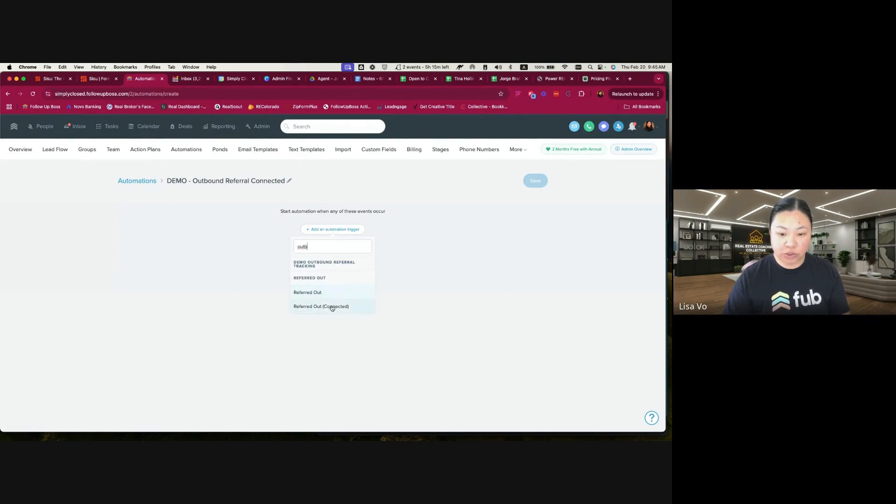
click(332, 306)
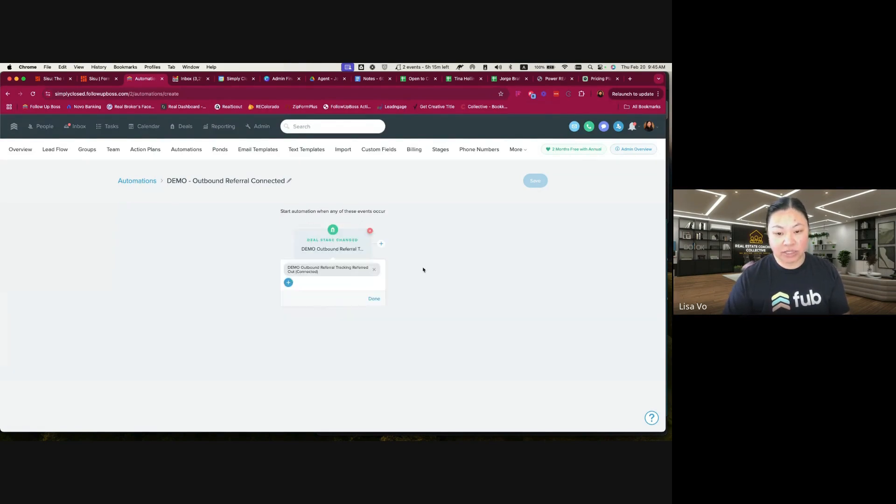
click(374, 299)
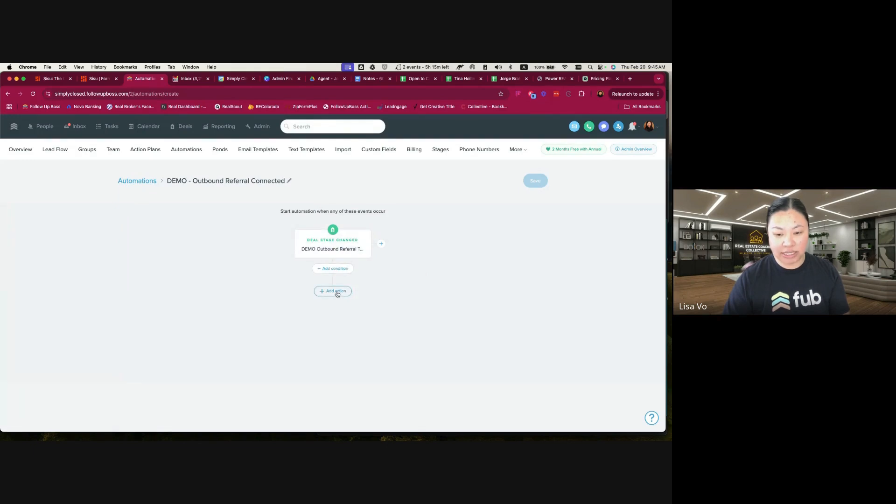
Add an automation action that starts the "DEMO - Referred Out Action Plan"
click(338, 291)
click(359, 321)
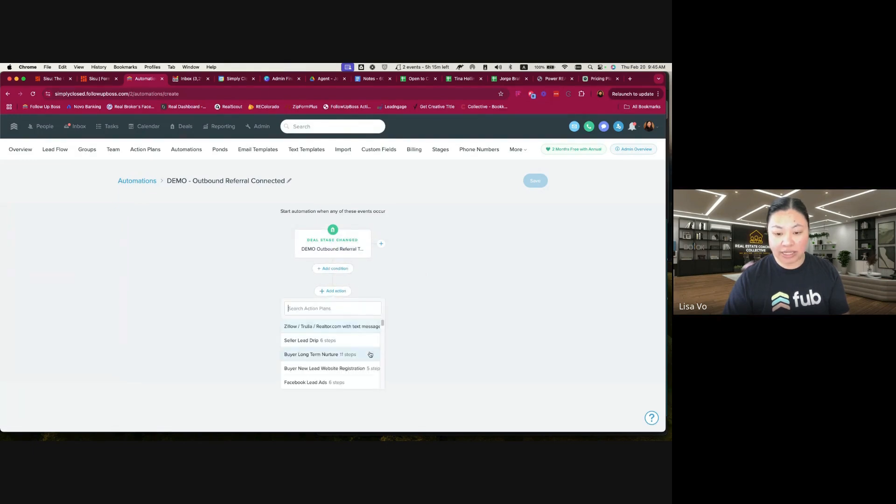
text(demo)
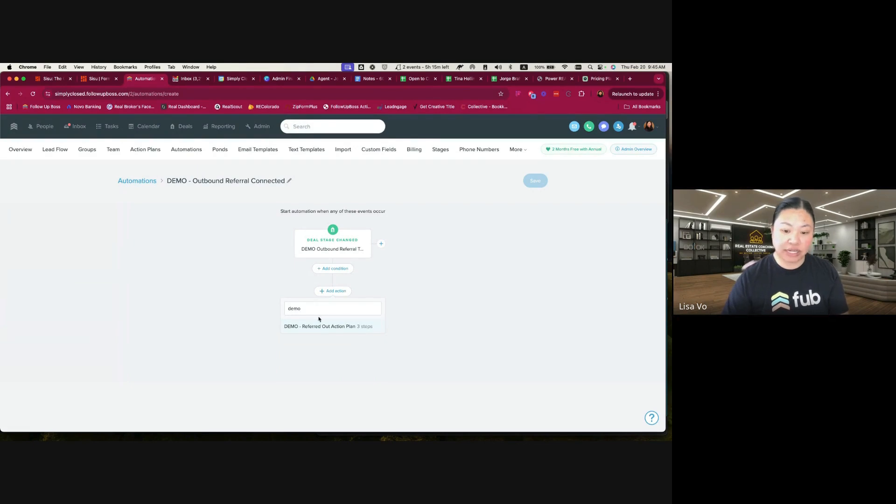
click(318, 326)
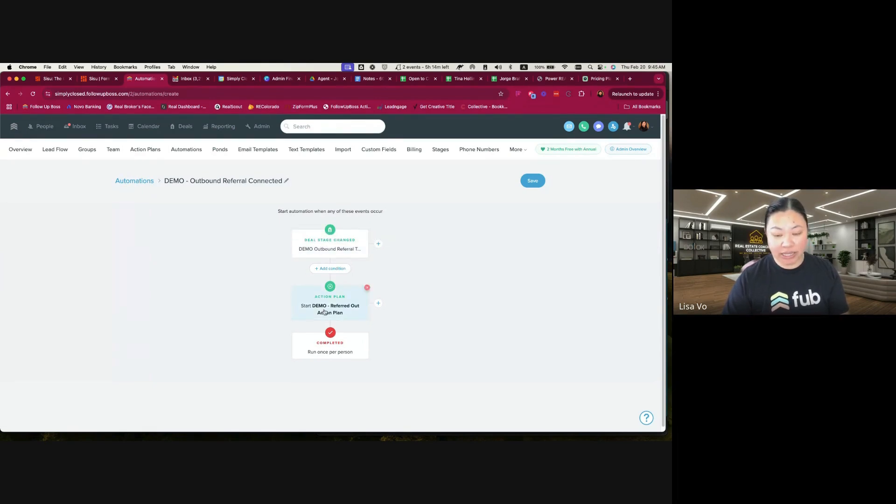
Allow the automation to run multiple times per person, and save and enable it
click(329, 351)
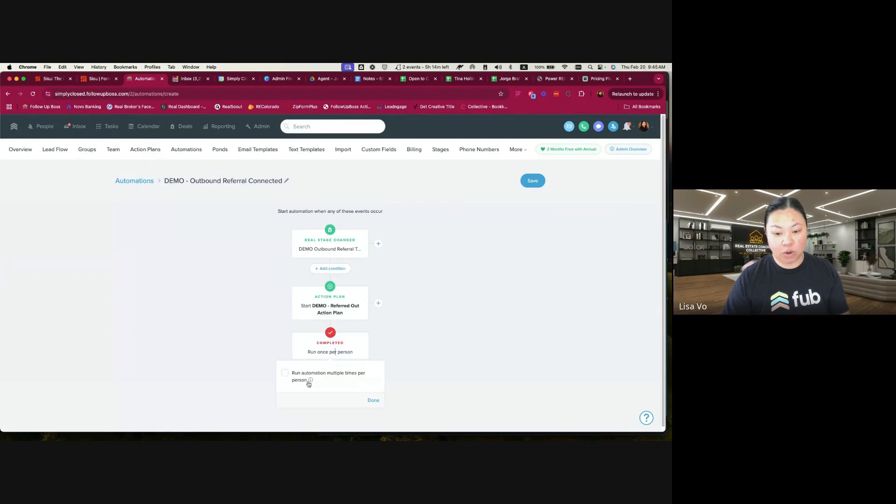
click(284, 374)
click(373, 401)
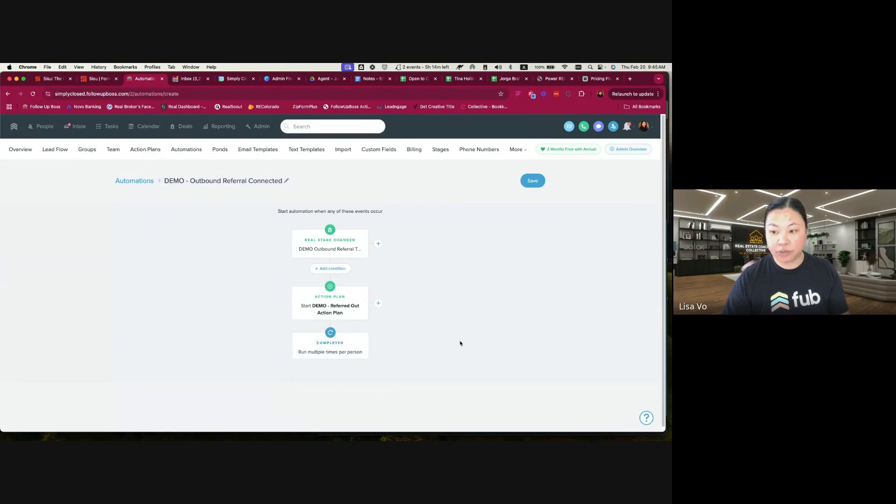
click(533, 180)
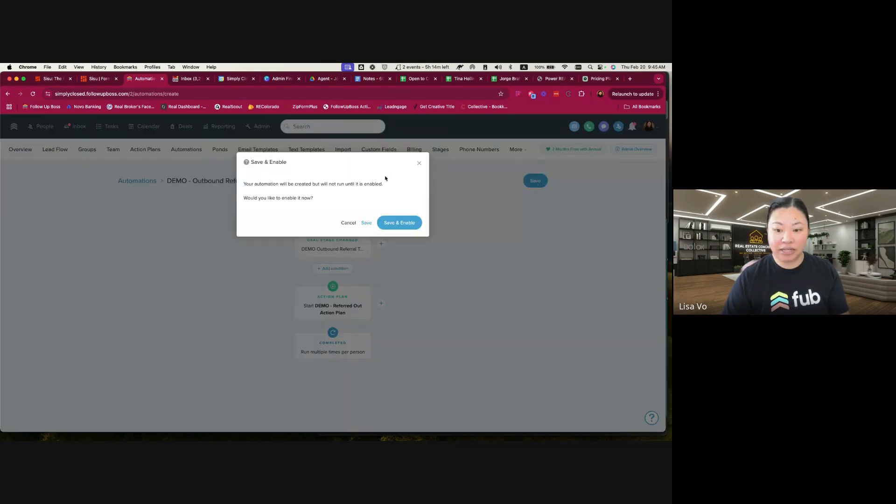
click(403, 222)
Open the Brad Pitt Enterprises Inc deal from the test contact's record and change its stage to Referral Terminated or Expired
click(312, 127)
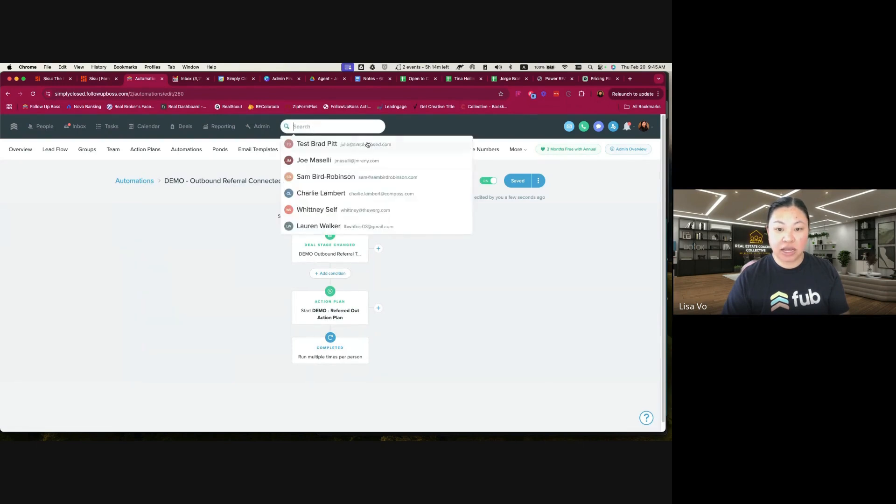
click(331, 144)
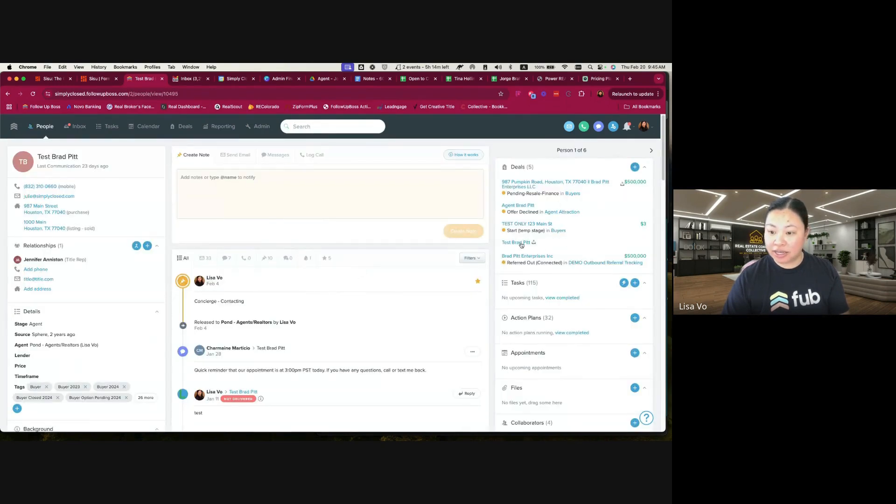
click(528, 257)
click(345, 184)
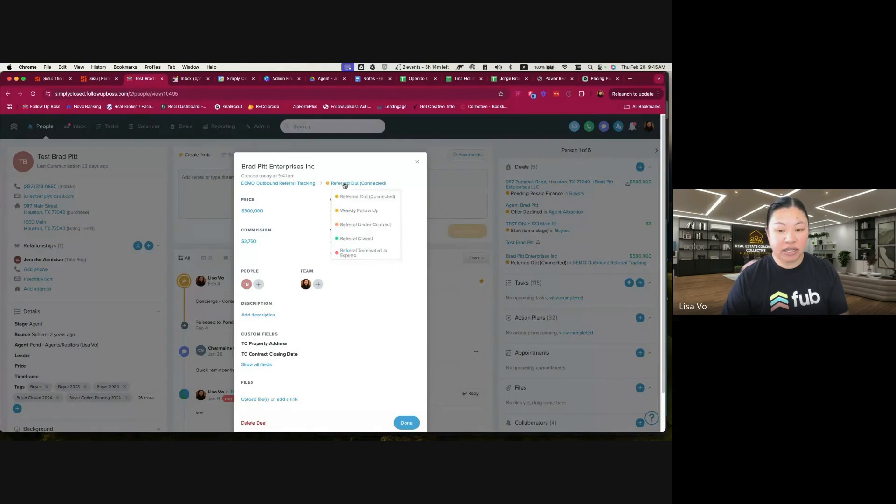
click(373, 256)
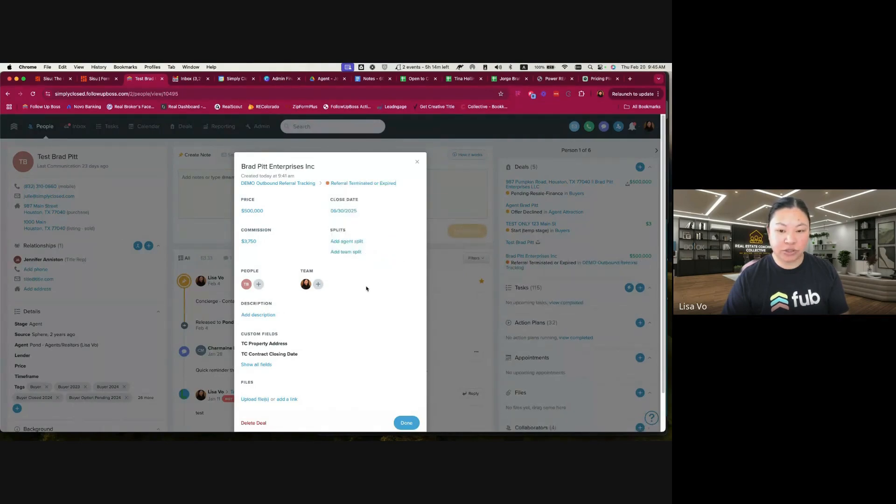
Close the deal's details and open the DEMO Outbound Referral Tracking pipeline among the deal pipelines
click(407, 423)
click(261, 127)
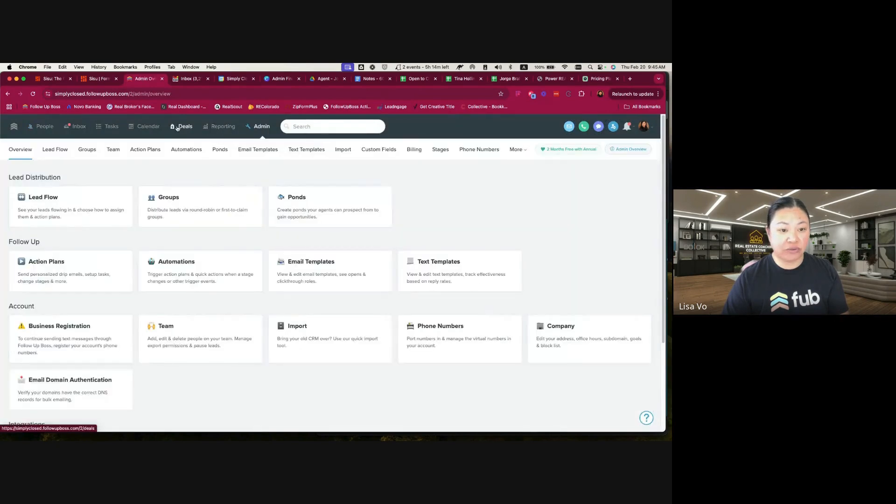
click(177, 129)
click(417, 149)
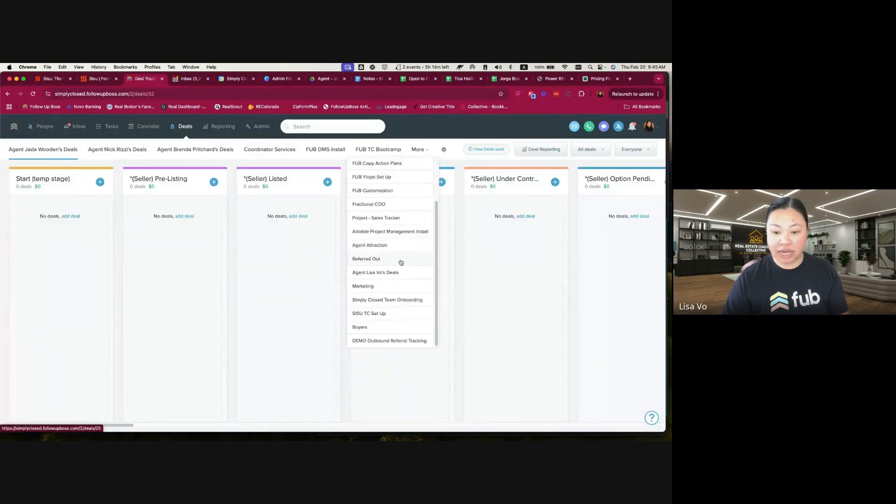
click(391, 344)
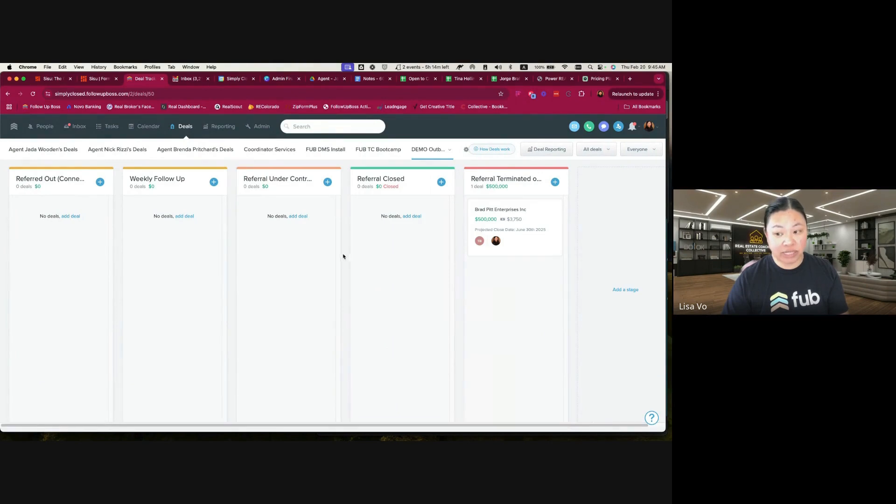
Add a stage named "Start (Temp Stage)" to the pipeline and place it ahead of Referred Out (Connected)
click(619, 289)
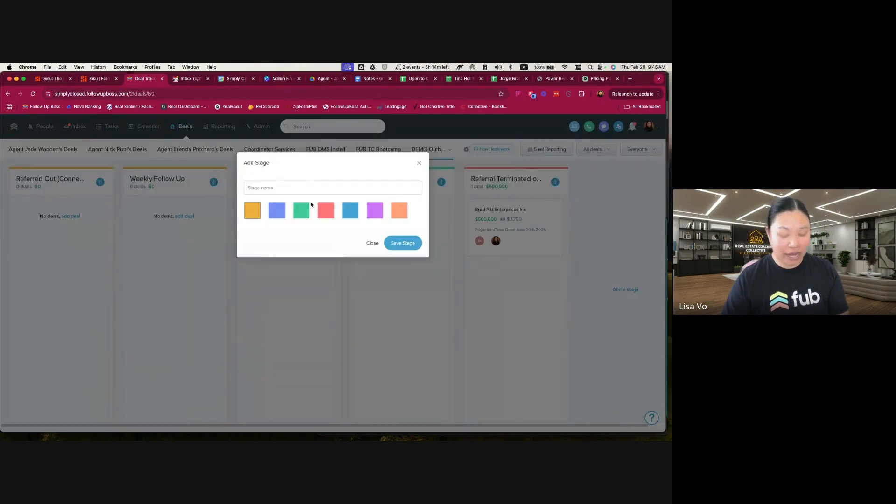
text(Start (T)
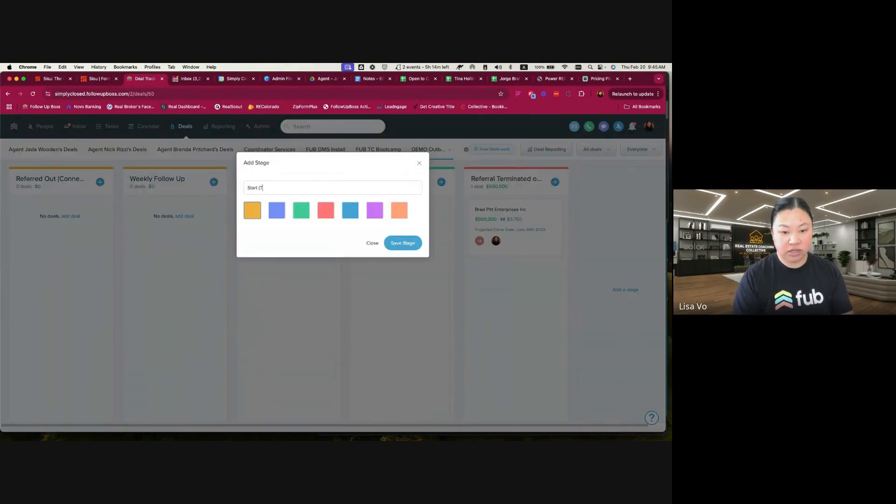
text(emp Stage))
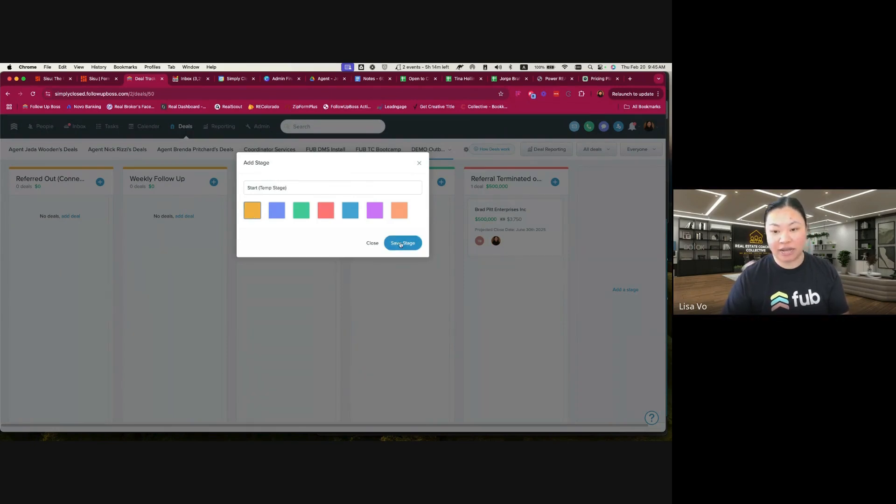
click(385, 243)
drag(622, 178, 47, 184)
drag(112, 184, 256, 181)
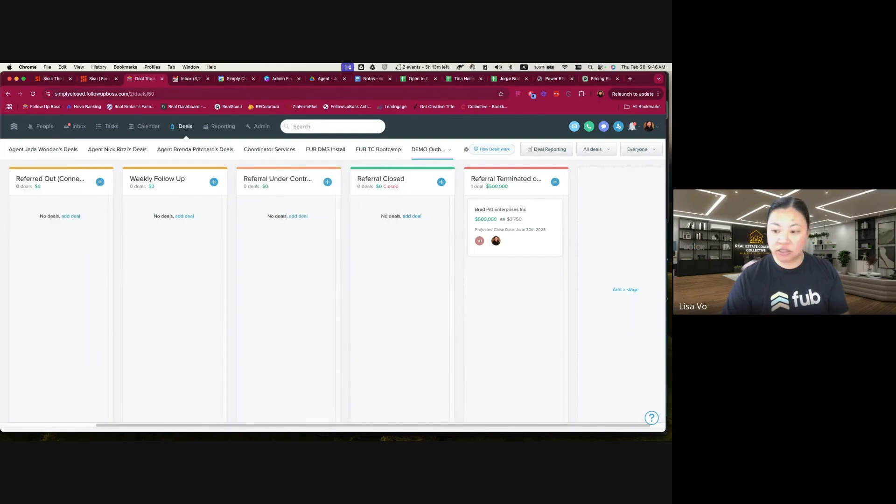
Try to add another stage named "Start" and arrange it as the first stage of the pipeline
click(616, 290)
text(Start)
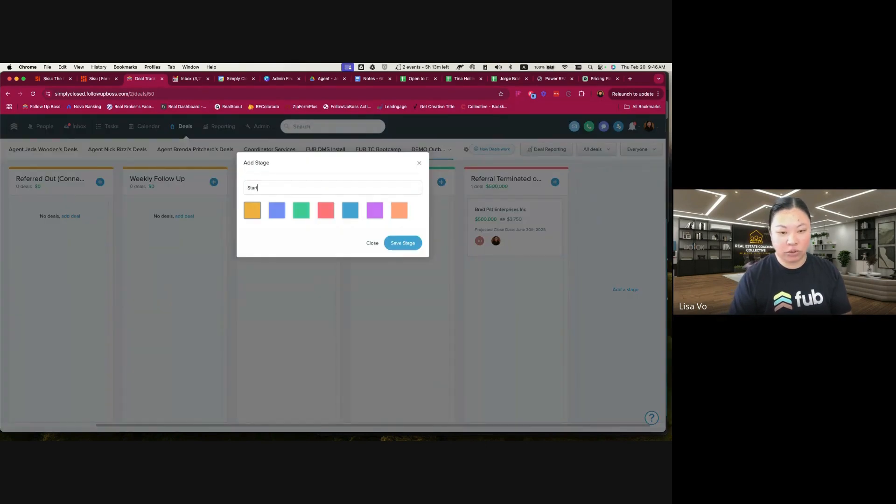
click(402, 243)
drag(574, 181, 110, 193)
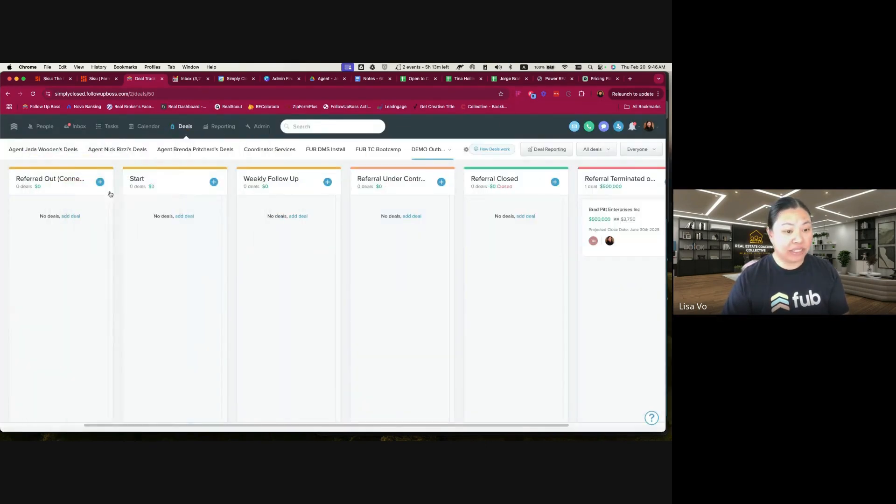
drag(47, 187, 260, 190)
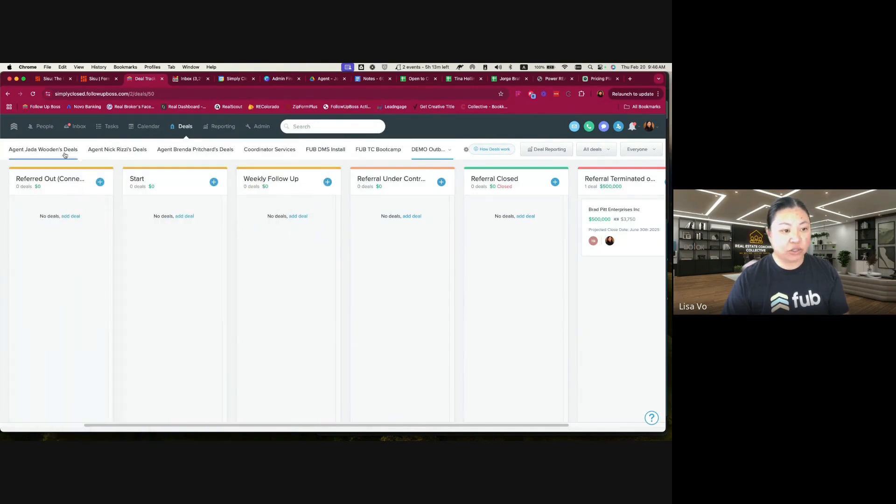
Reload the pipeline and delete the duplicate "Start" stage
click(33, 94)
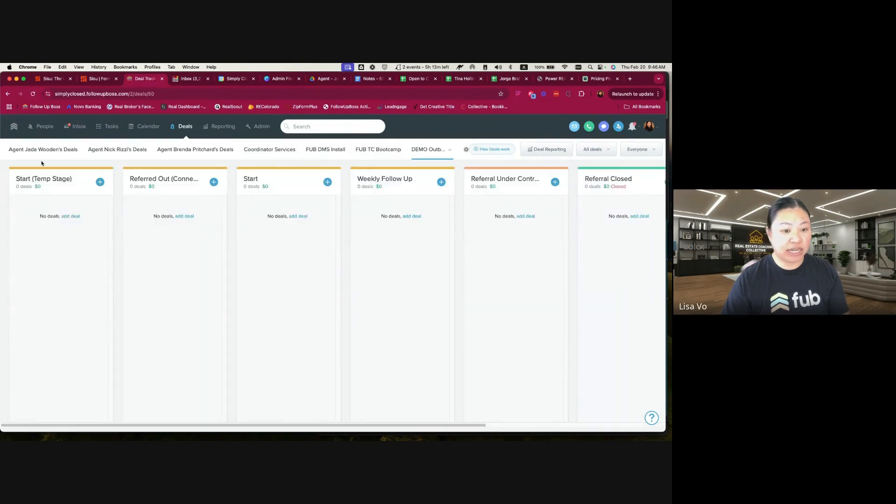
click(260, 179)
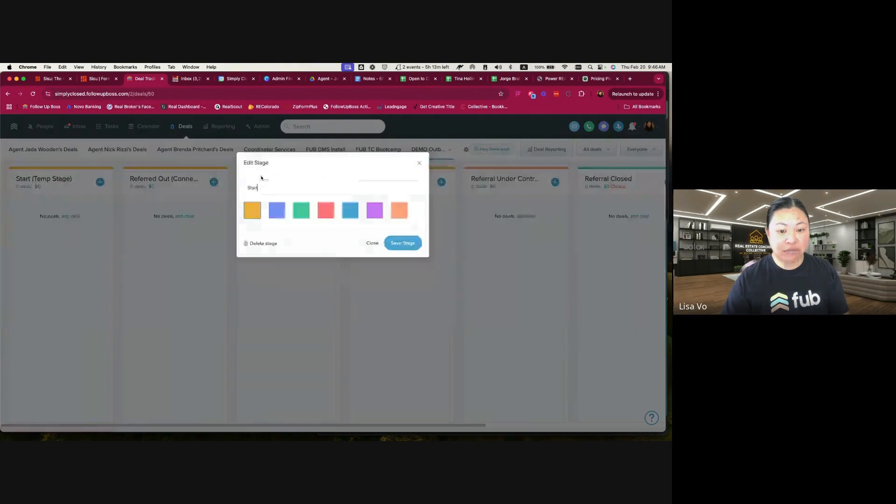
click(265, 244)
click(396, 218)
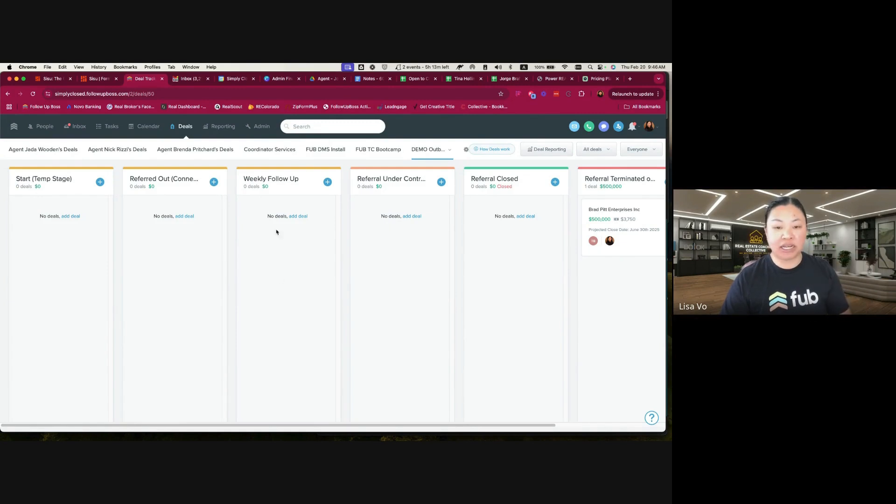
Open the Brad Pitt Enterprises Inc deal from the test contact's record and change its stage to Referred Out (Connected)
click(308, 126)
click(319, 146)
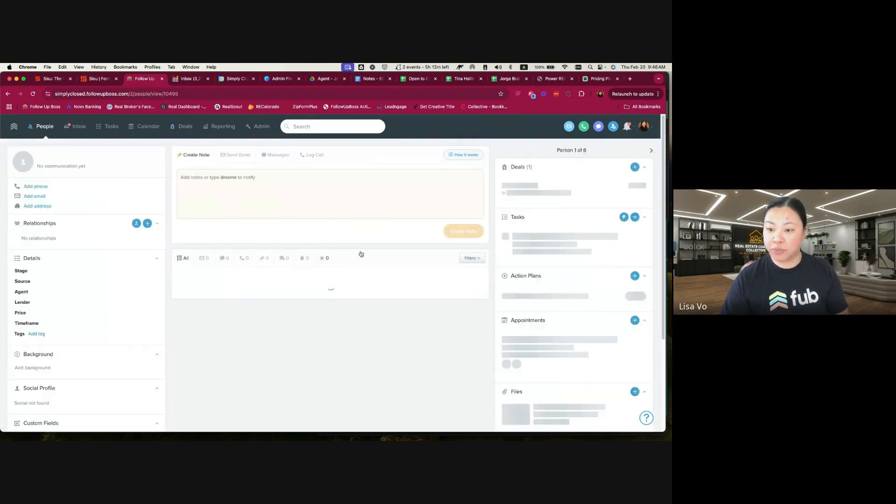
click(523, 258)
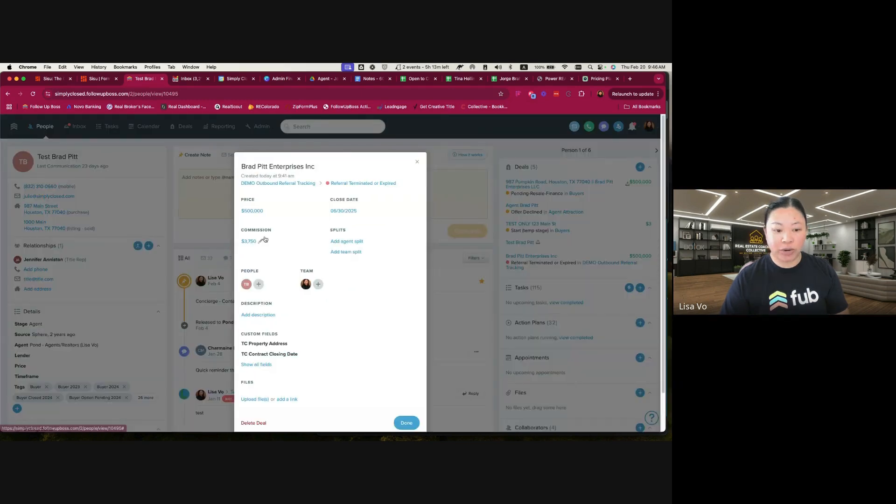
click(344, 183)
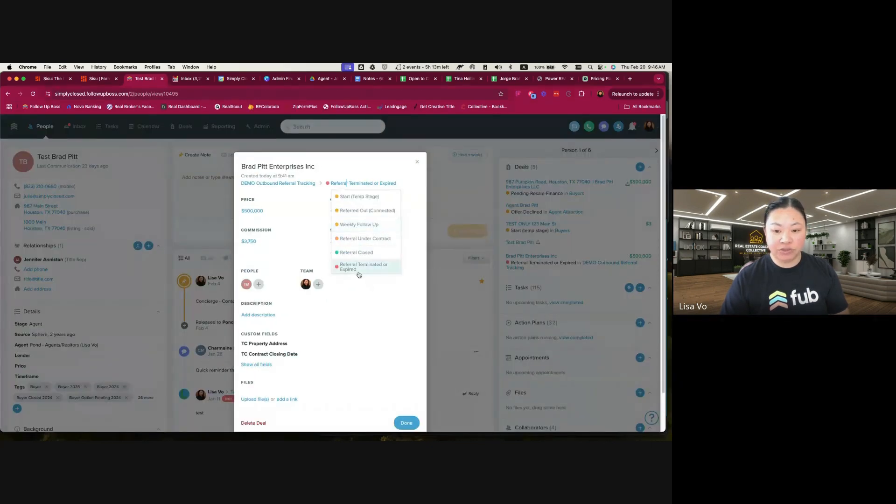
click(360, 211)
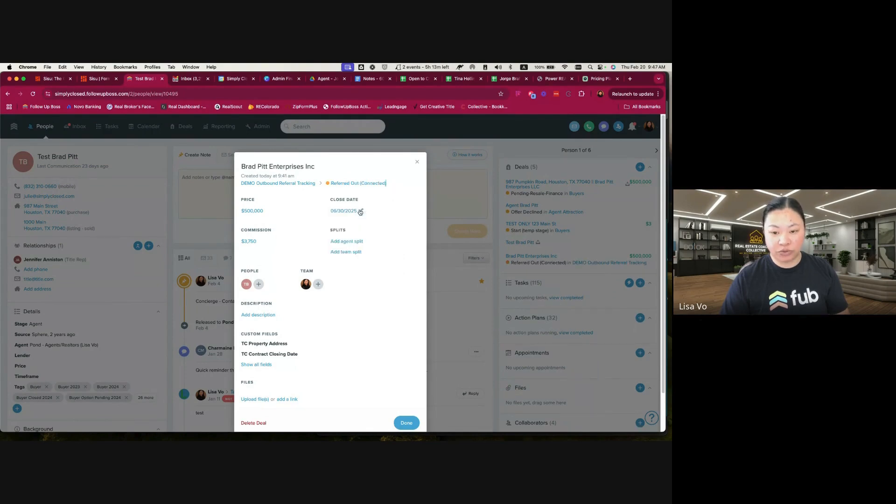
click(404, 423)
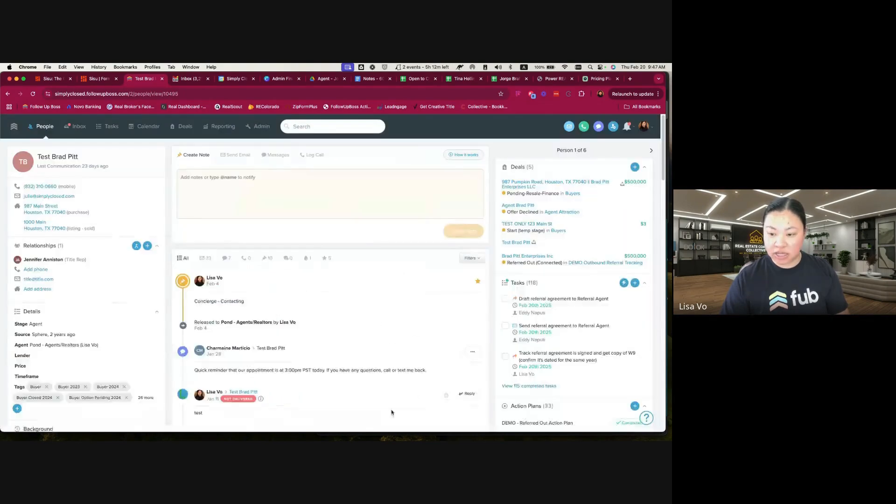
Review the test contact's referral tasks and action plan, and the available stages for the Brad Pitt Enterprises Inc deal
scroll(412, 312, down, 5)
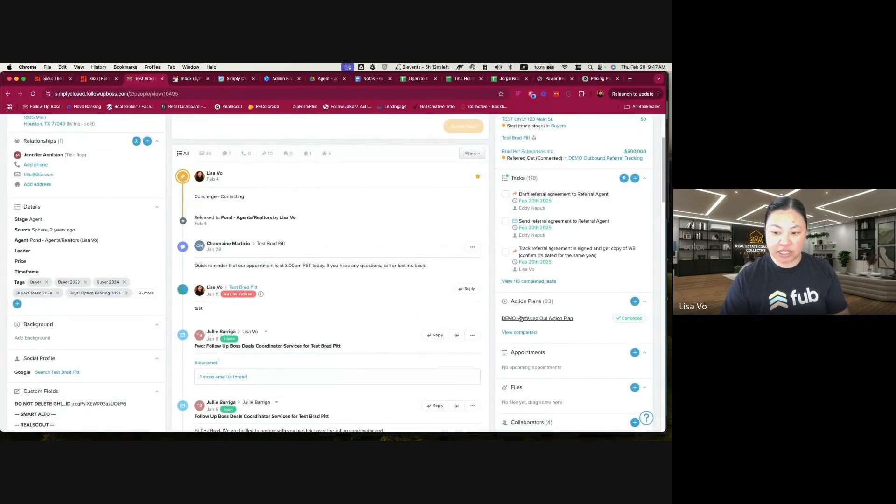
scroll(587, 344, up, 1)
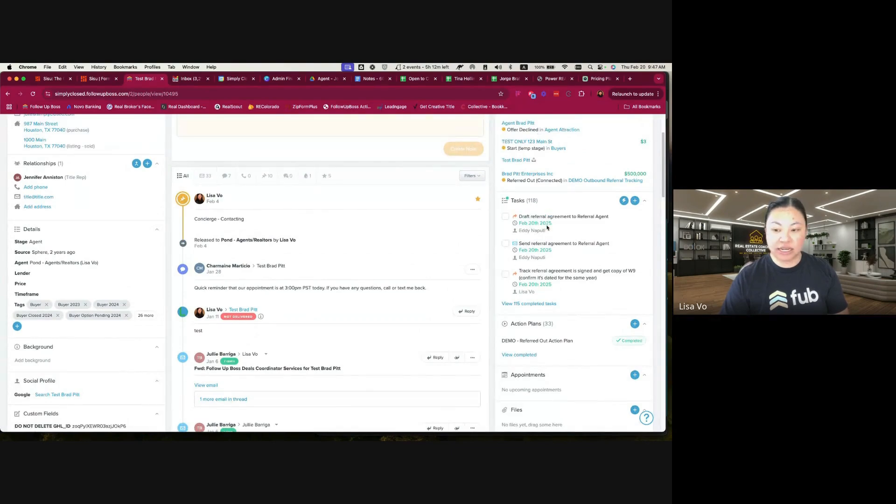
scroll(537, 280, up, 3)
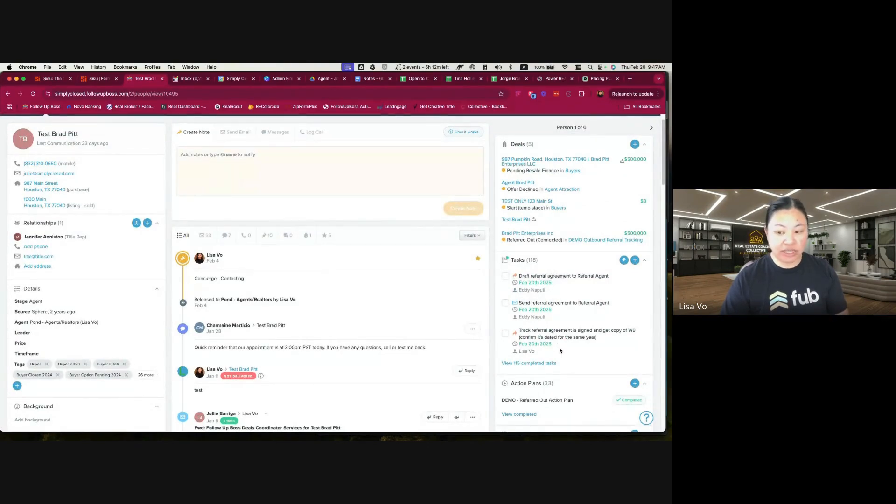
scroll(304, 301, up, 1)
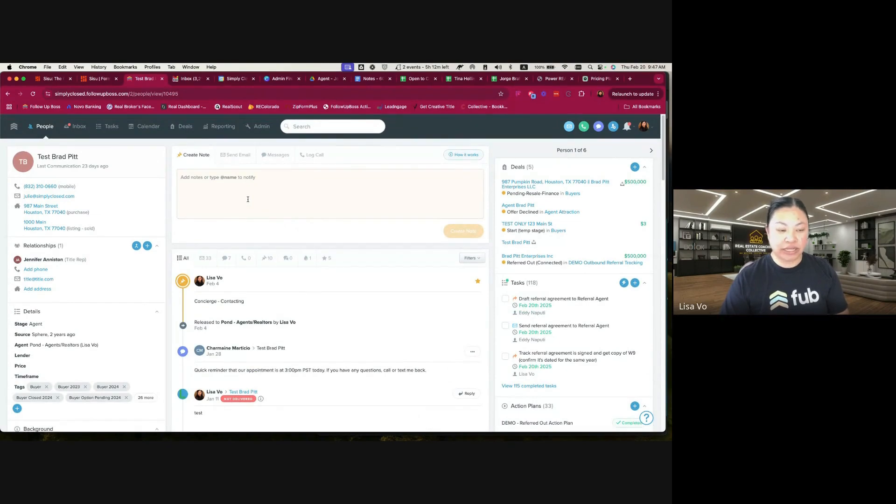
click(248, 196)
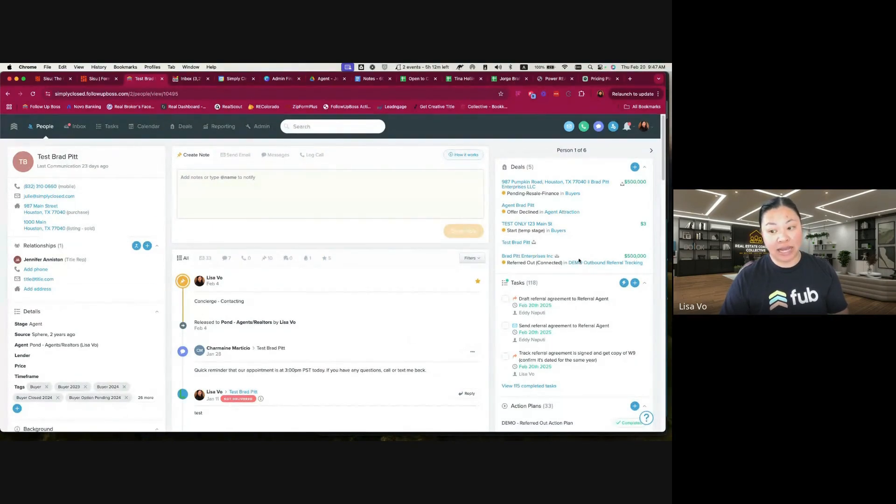
click(523, 259)
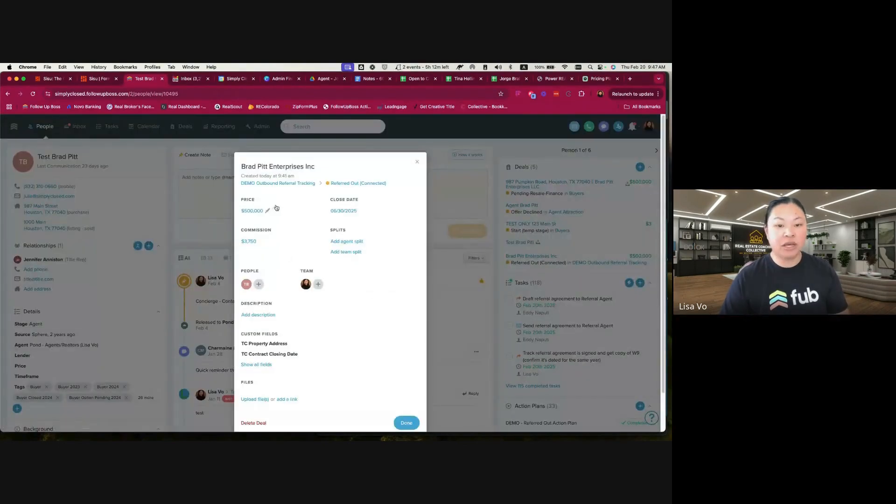
click(357, 183)
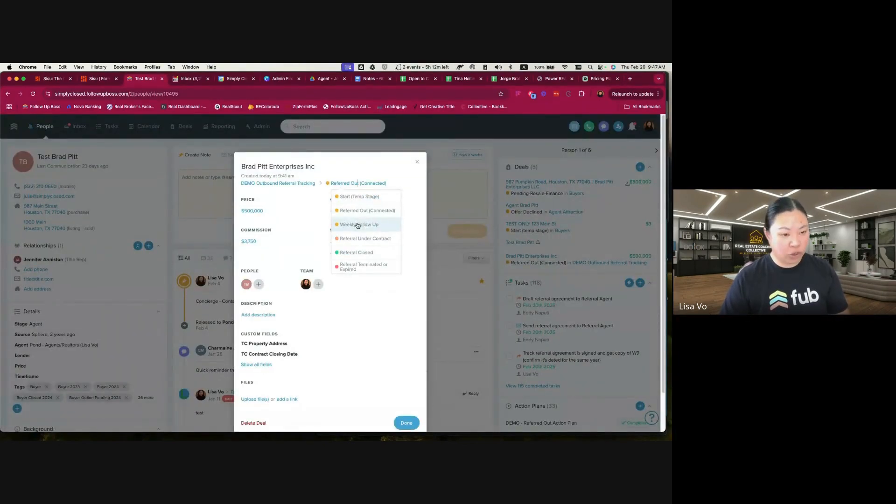
click(416, 161)
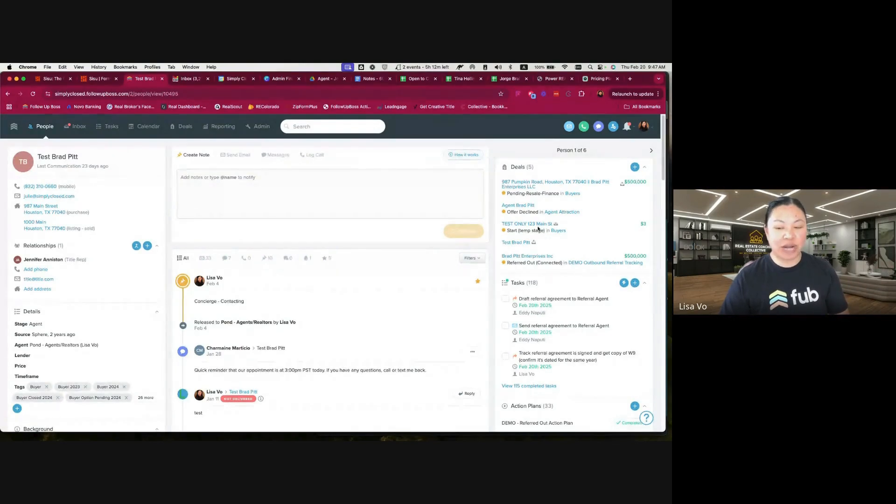
click(539, 255)
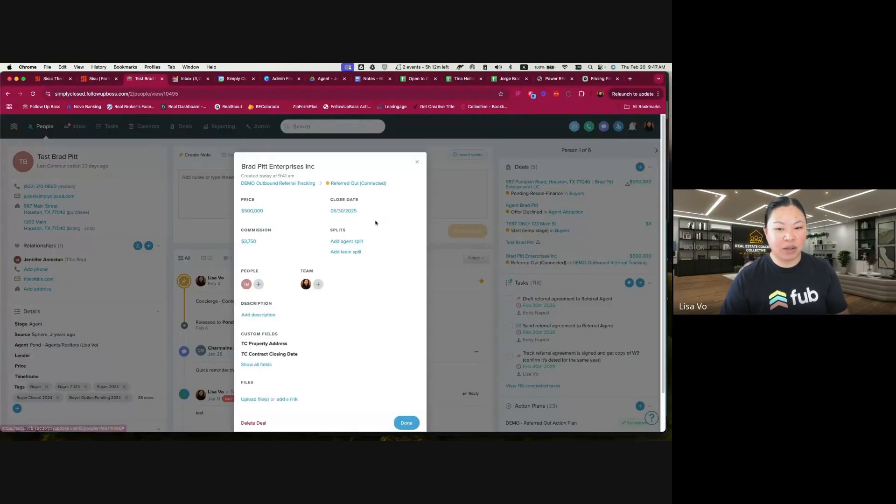
click(349, 184)
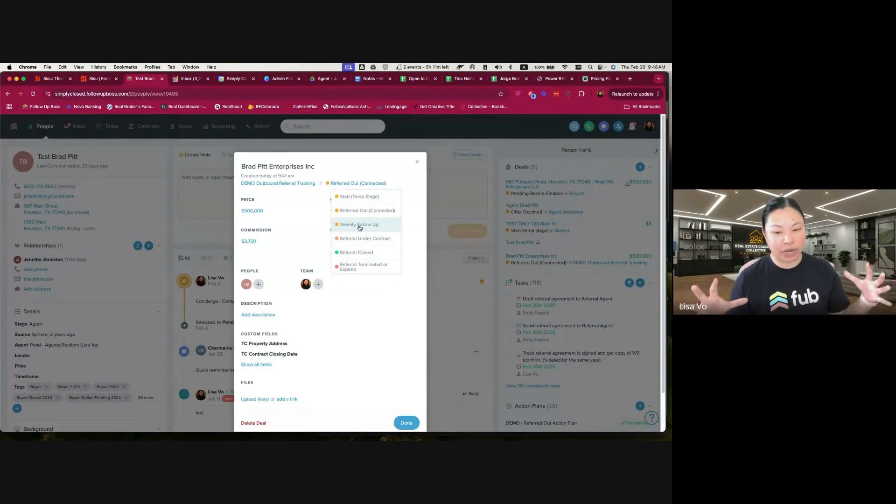
click(417, 162)
Draft an email from the contact's record greeting the referral agent and asking "How's going with Brad Pitt's referral? Where's my money?"
click(235, 154)
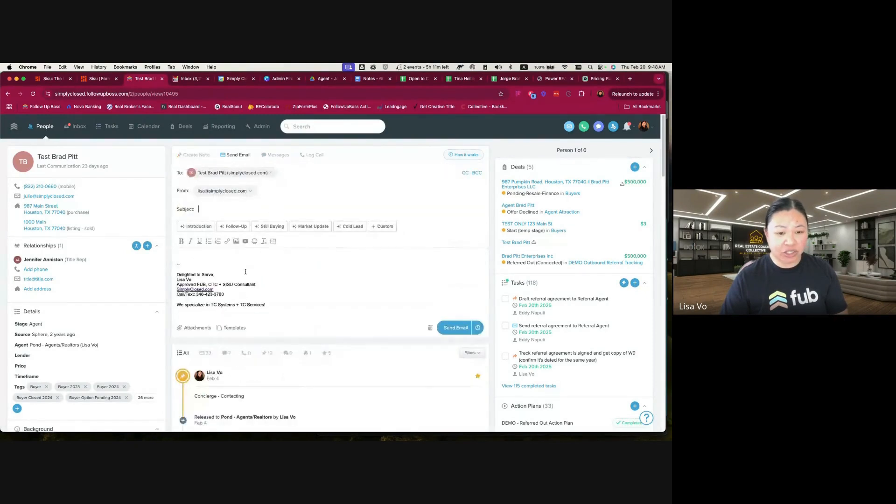
text(Hi Chase,)
key(Return)
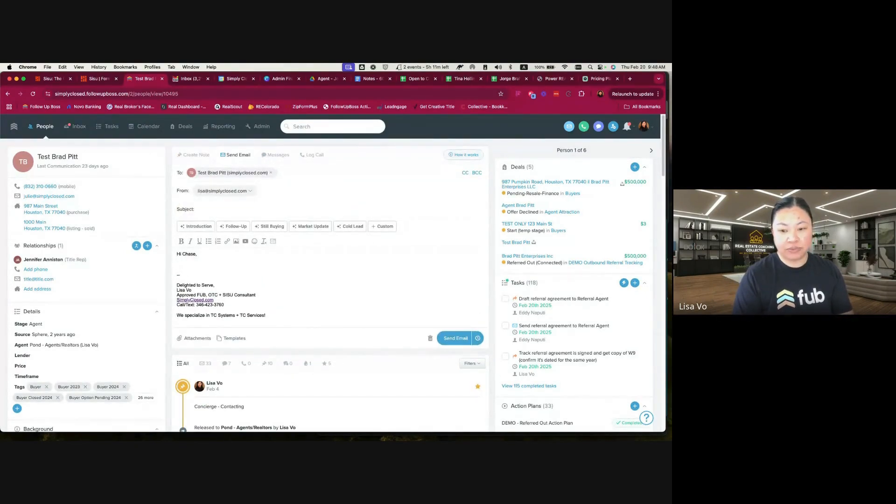
text(How's going with Brad Pitt)
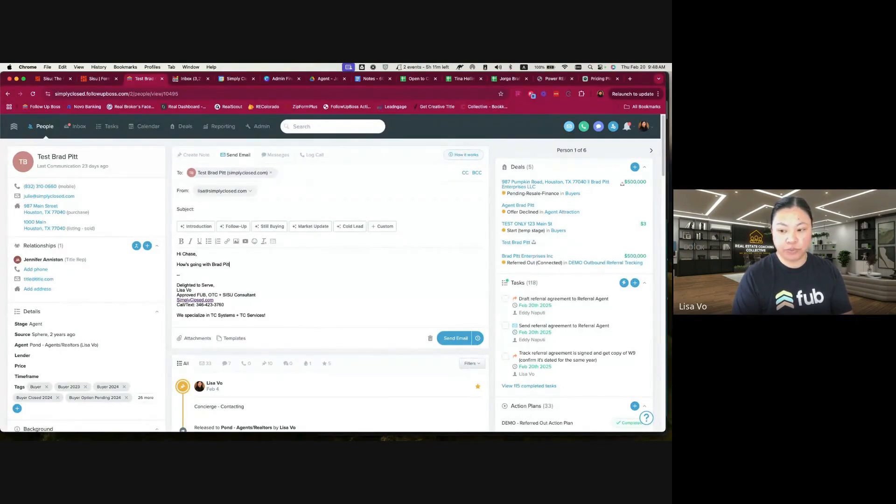
text('s referral)
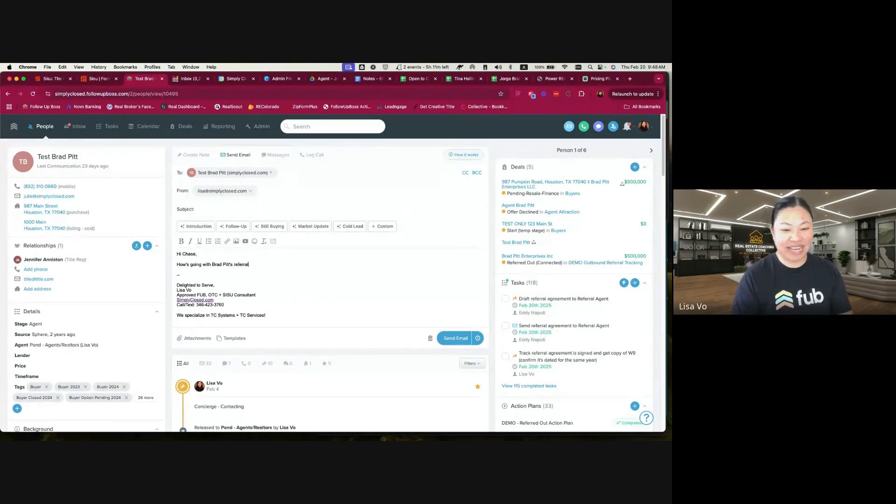
text(? Where's my money?)
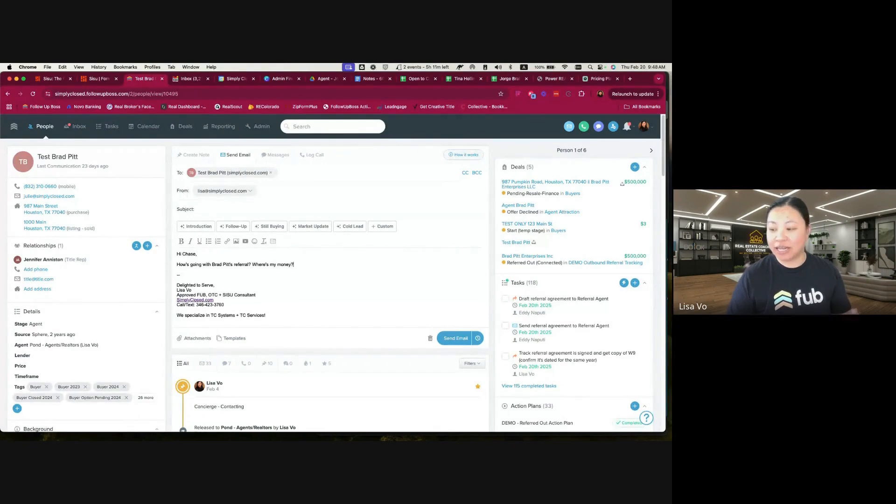
Extend the email draft with "Let me know of any updates or anything I can help with!"
drag(302, 266, 173, 246)
click(299, 265)
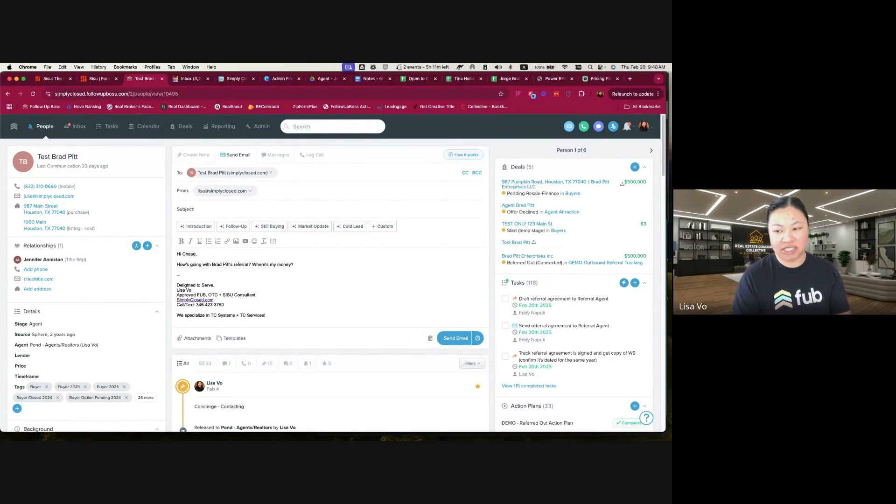
text(Let me know of any update so)
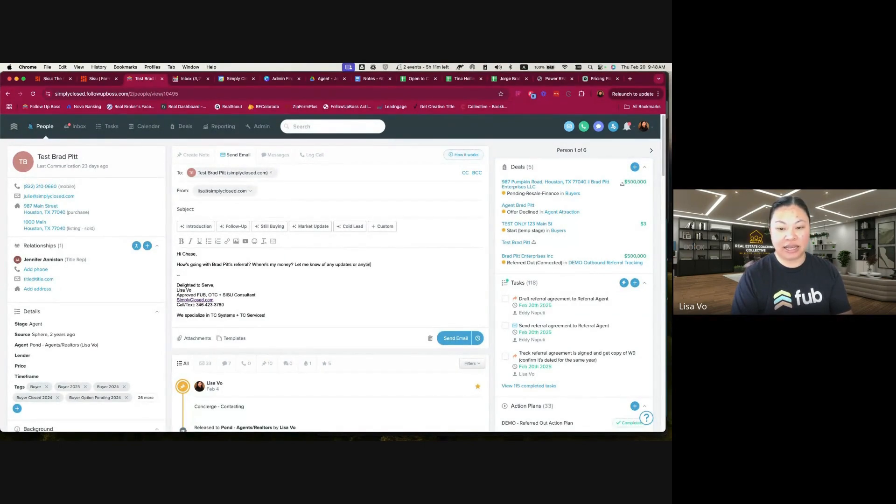
text(r anything I can help with!)
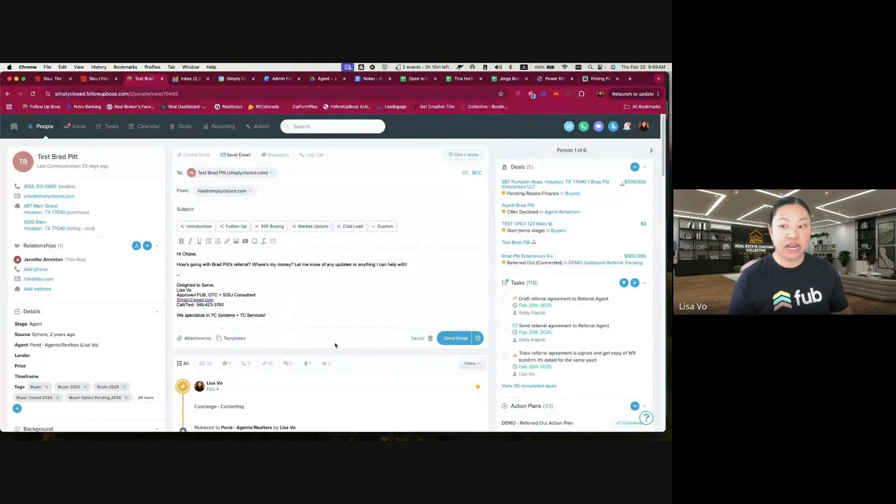
Move the Brad Pitt Enterprises Inc deal to the Referral Closed stage in the DEMO Outbound Referral Tracking pipeline
click(184, 126)
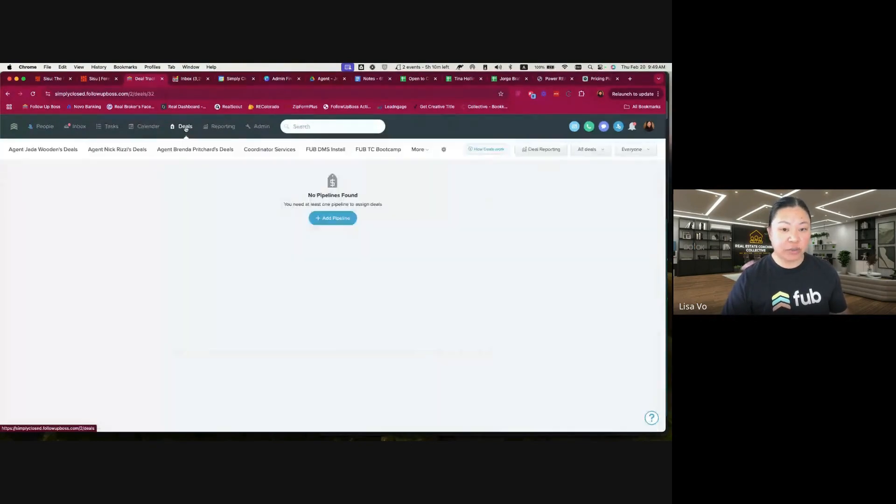
click(417, 149)
scroll(366, 258, down, 3)
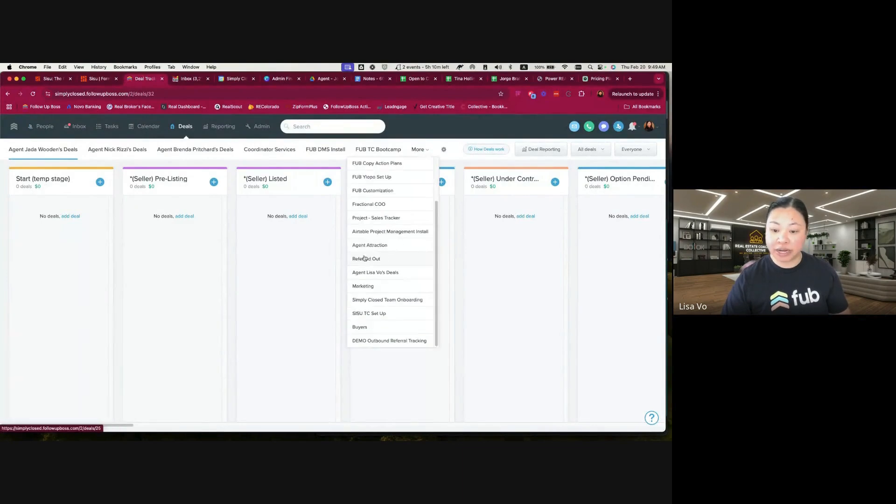
click(380, 340)
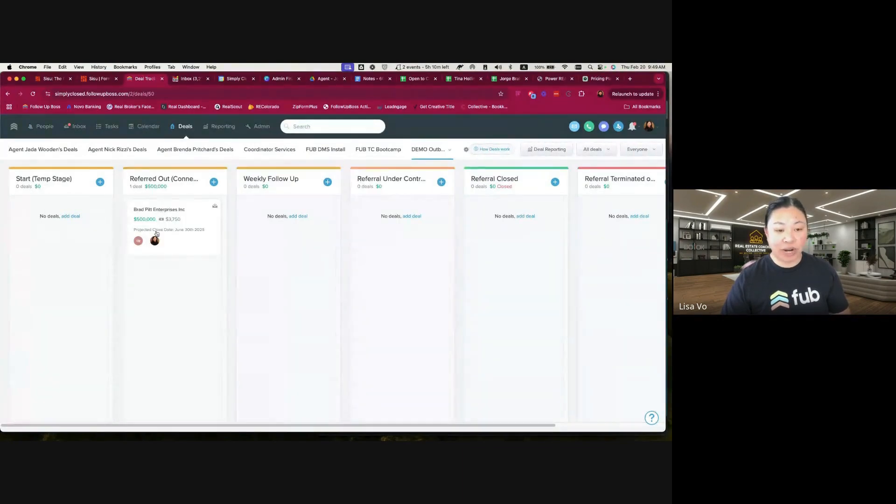
drag(155, 210, 502, 240)
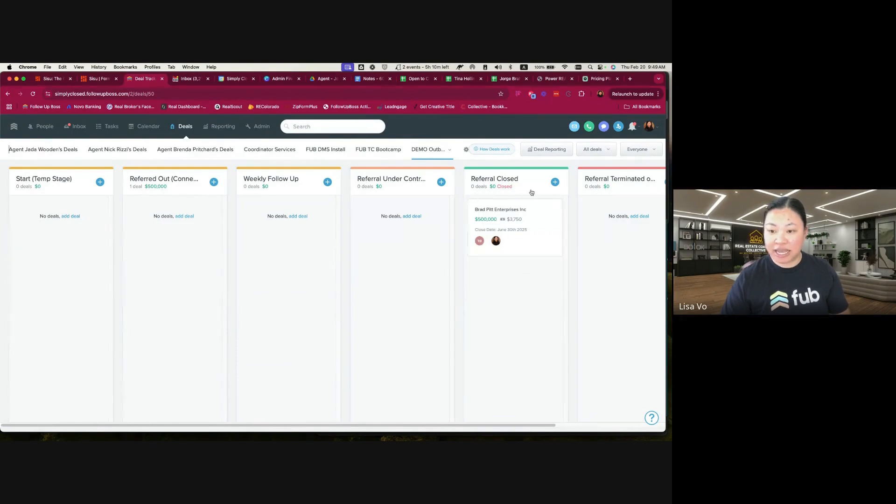